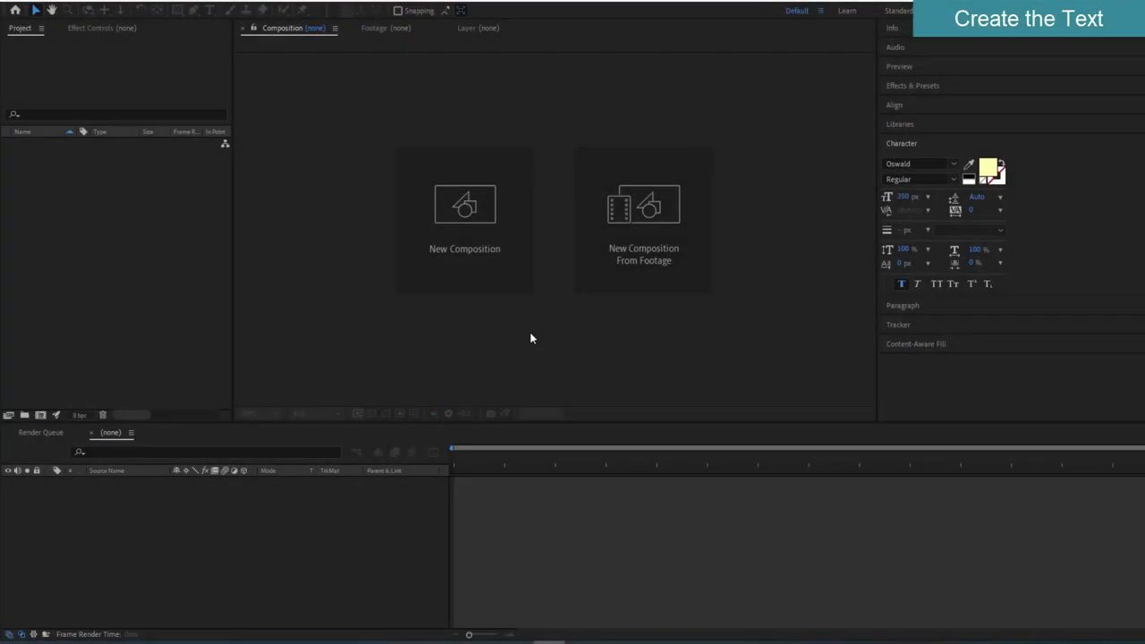
Step: Create a new composition with a duration of 0;00;07;01
click(468, 255)
click(420, 330)
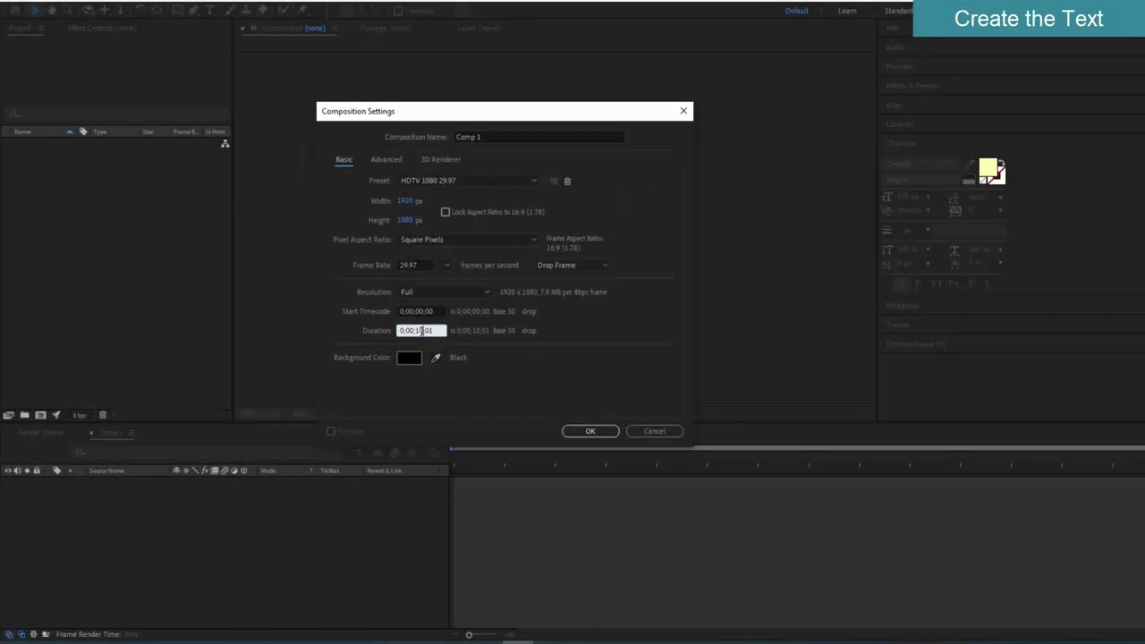
text(07)
click(583, 432)
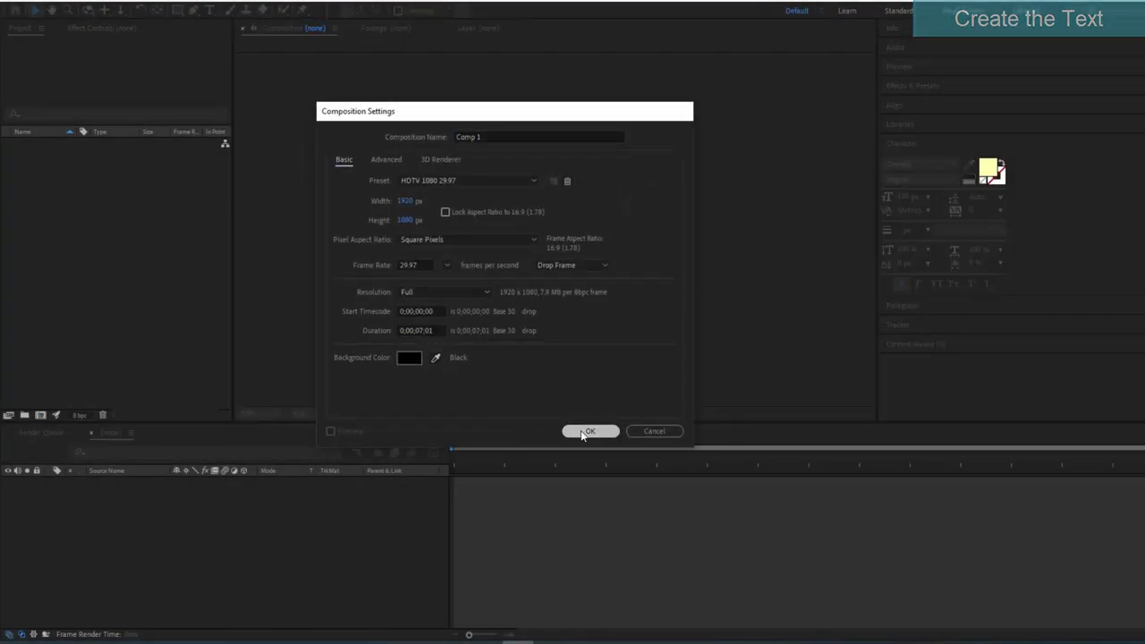
Step: Add an 'Octopus' text layer and centre it horizontally and vertically in the frame
click(210, 9)
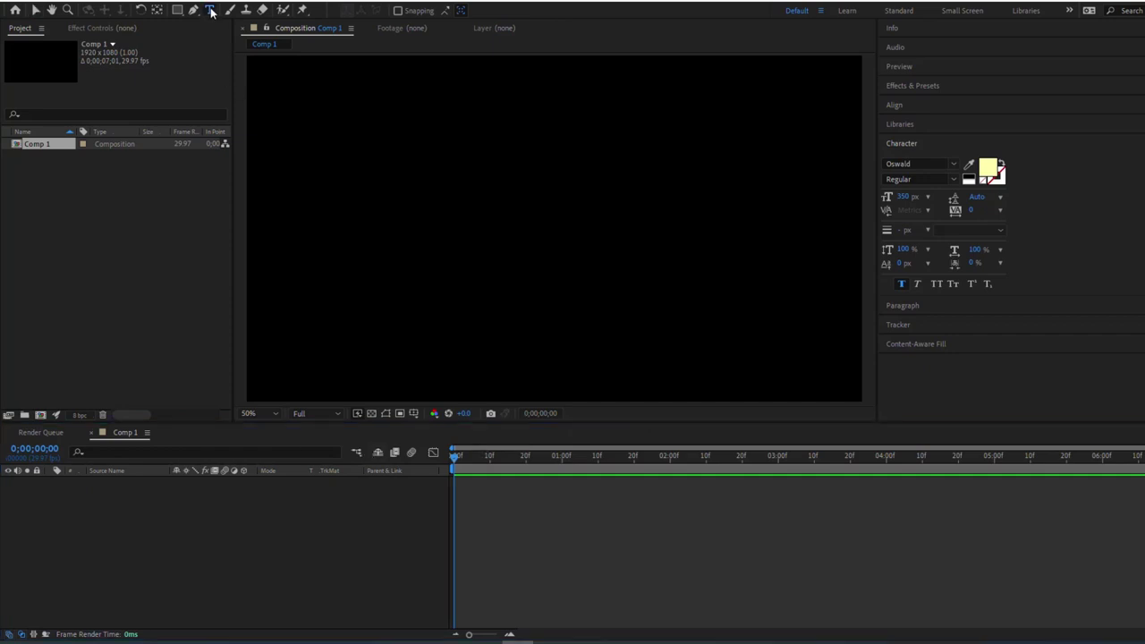
click(396, 224)
text(Oc)
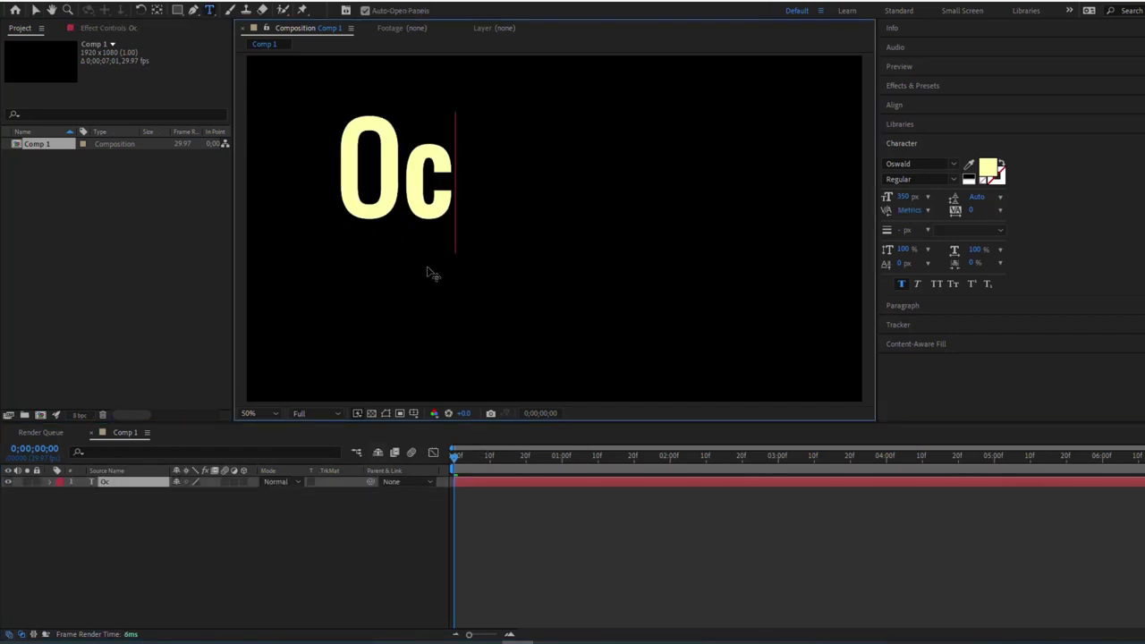
text(topus)
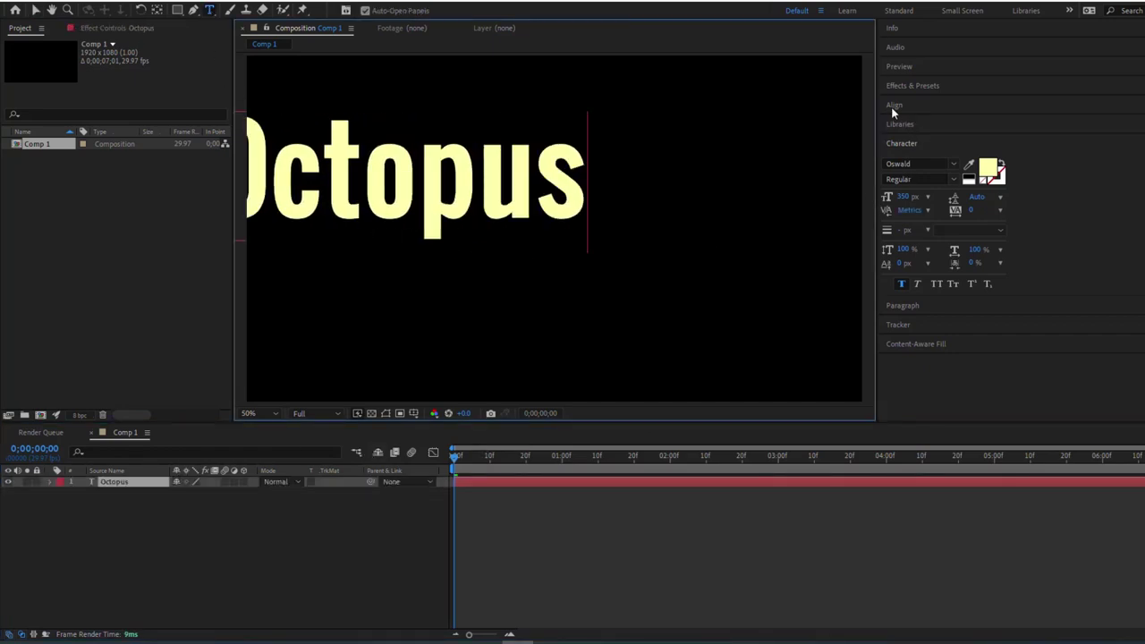
click(894, 105)
click(912, 136)
click(978, 136)
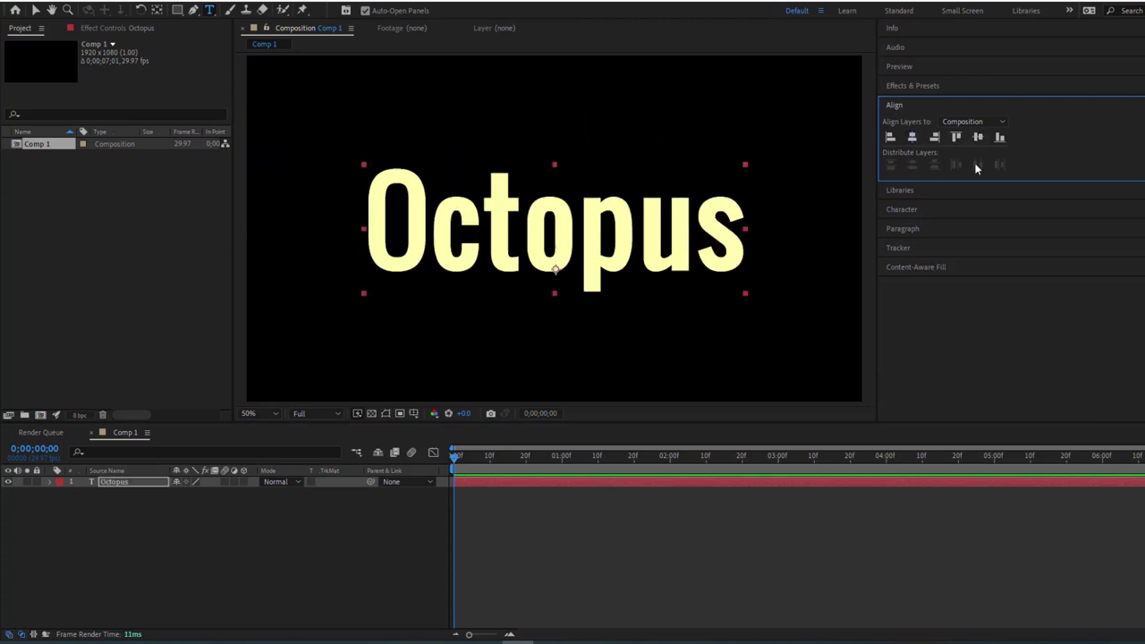
click(904, 210)
Step: Recolour only the first letter O of Octopus to red E95252
click(418, 227)
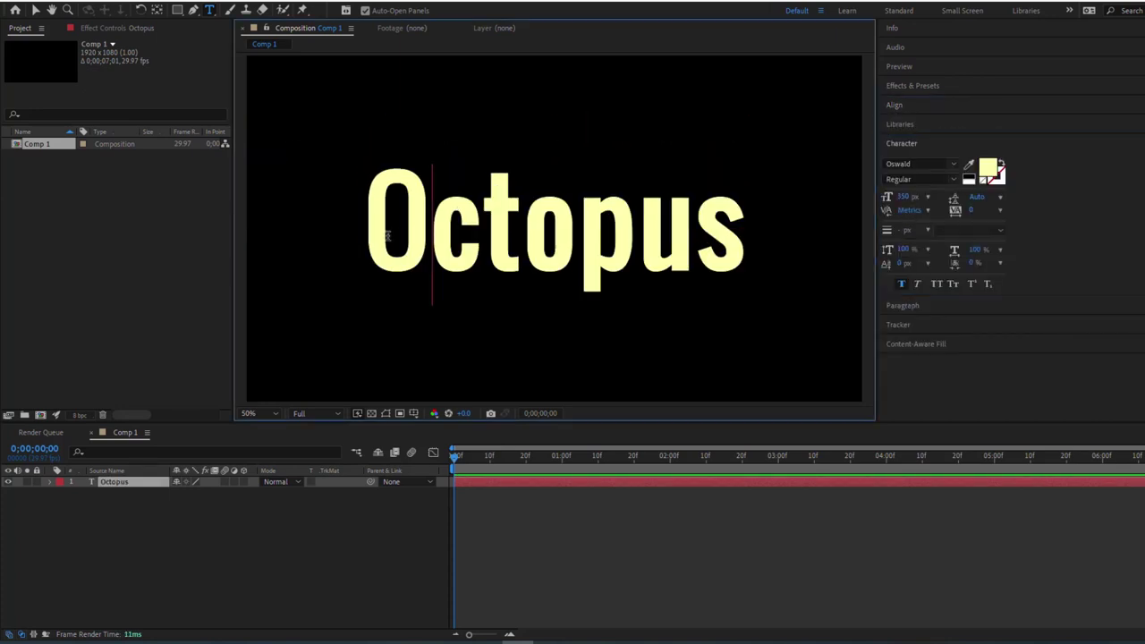
shift+click(372, 228)
click(987, 170)
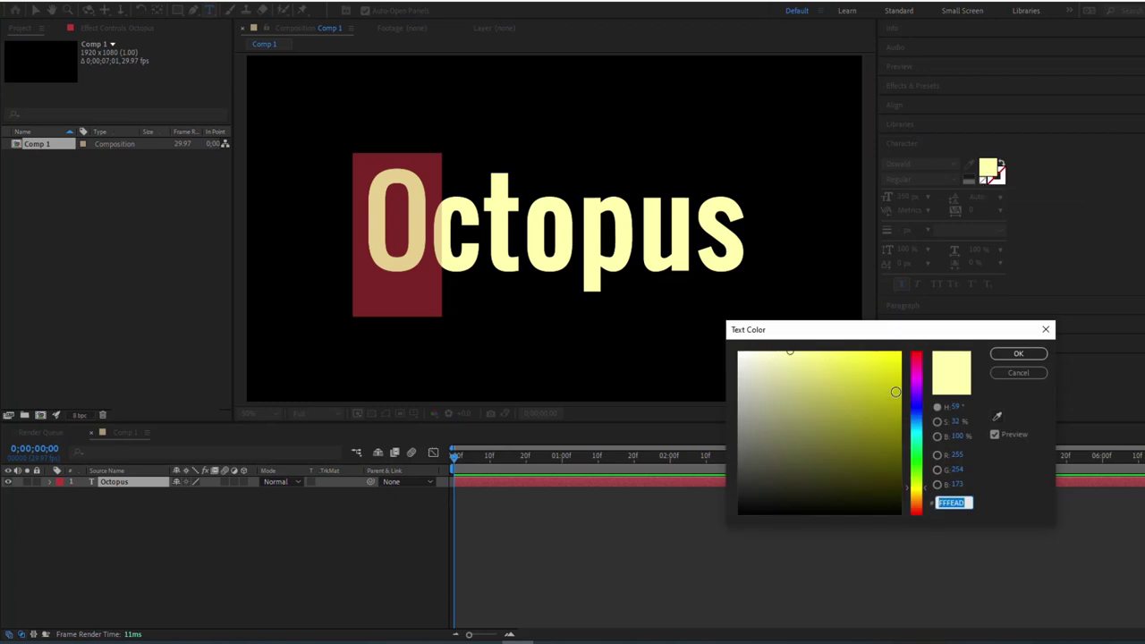
drag(918, 491, 918, 523)
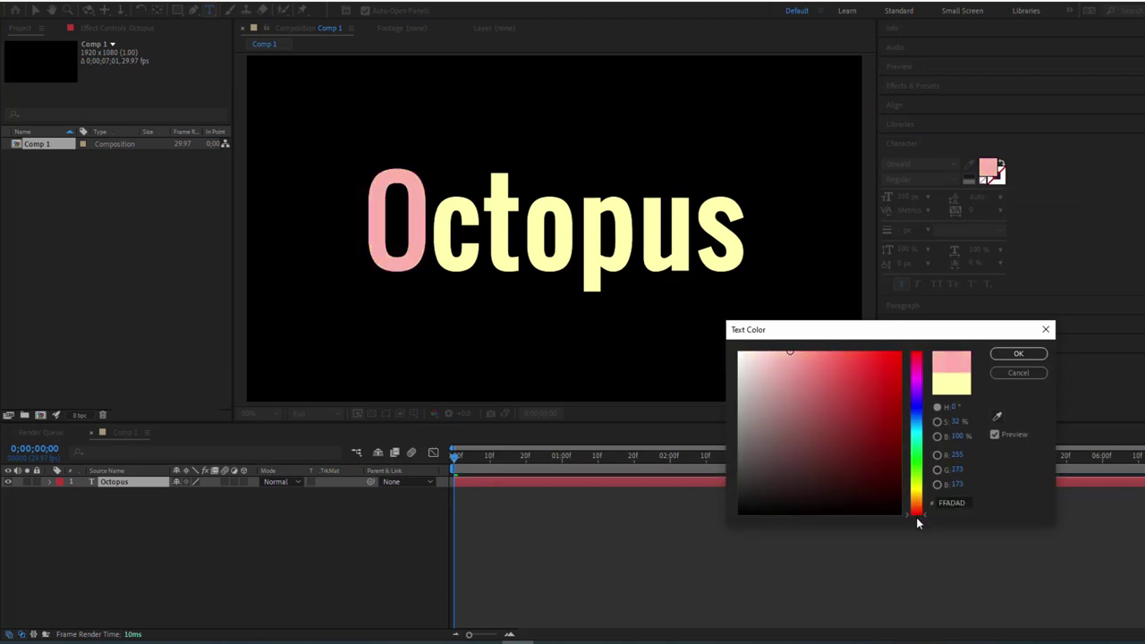
drag(851, 419, 842, 365)
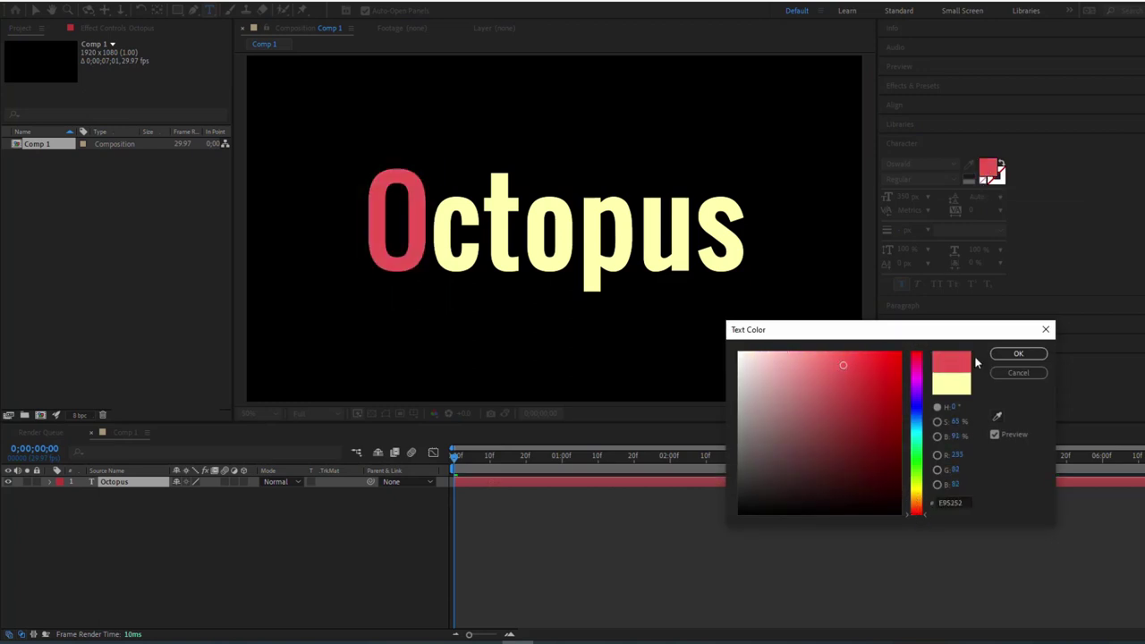
click(1017, 354)
Step: Pre-compose the Octopus text layer into a new composition named 'Text Comp'
key(v)
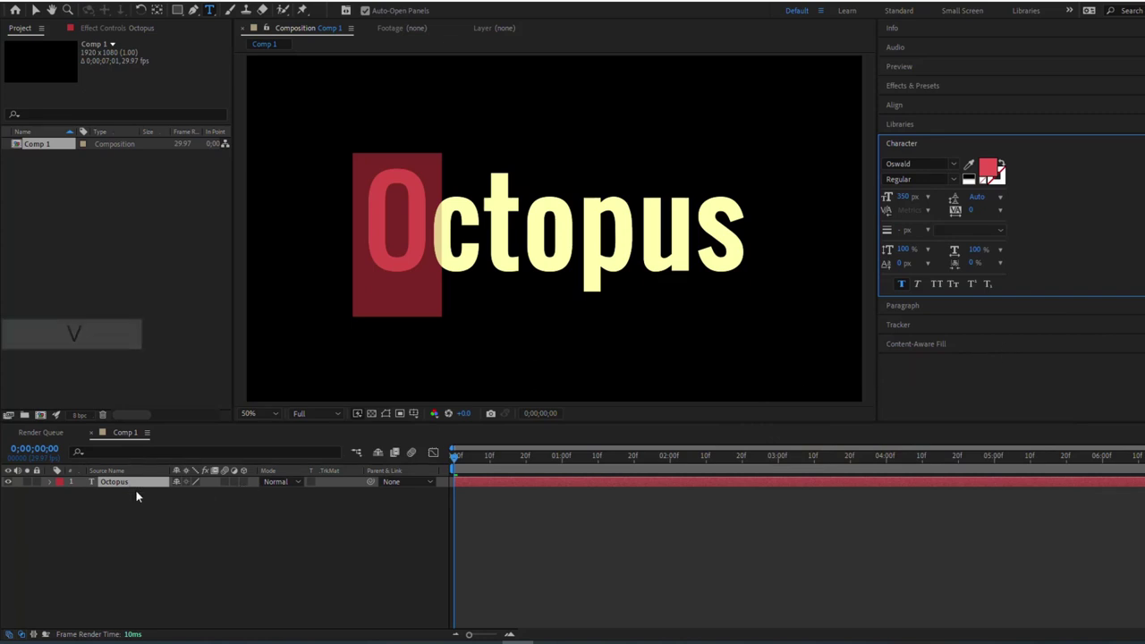
right_click(126, 481)
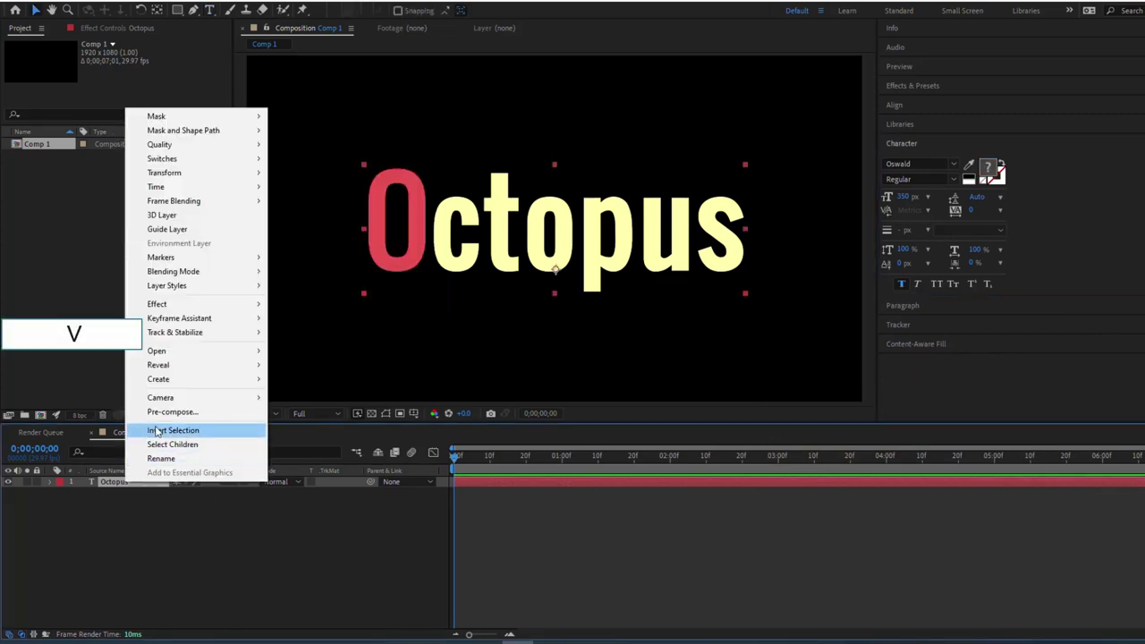
click(161, 412)
text(Text Comp)
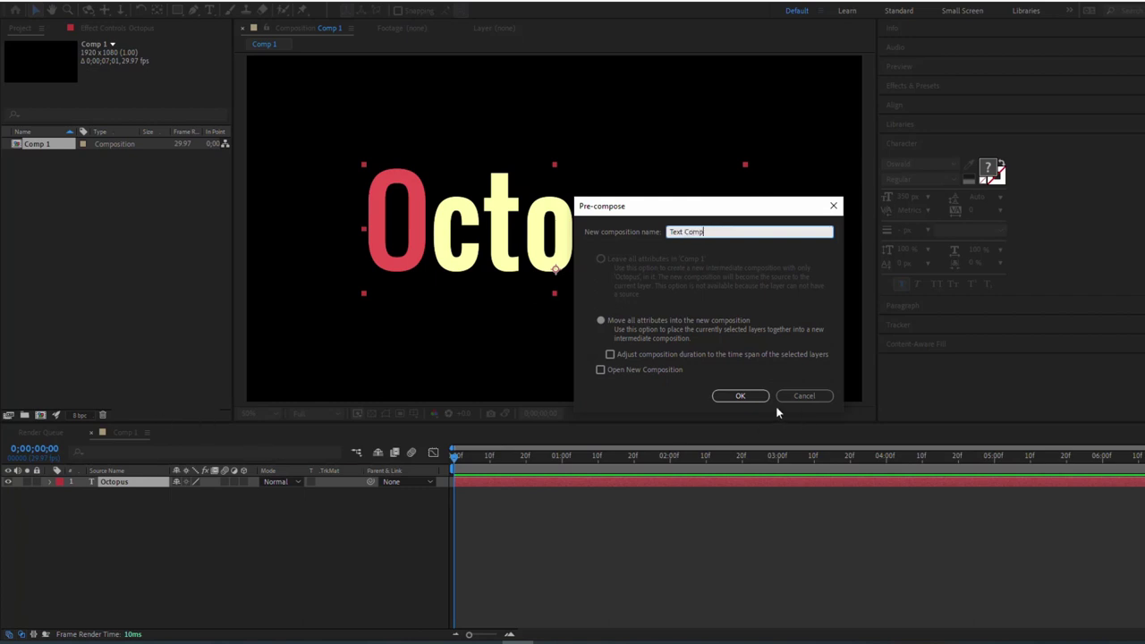
click(748, 399)
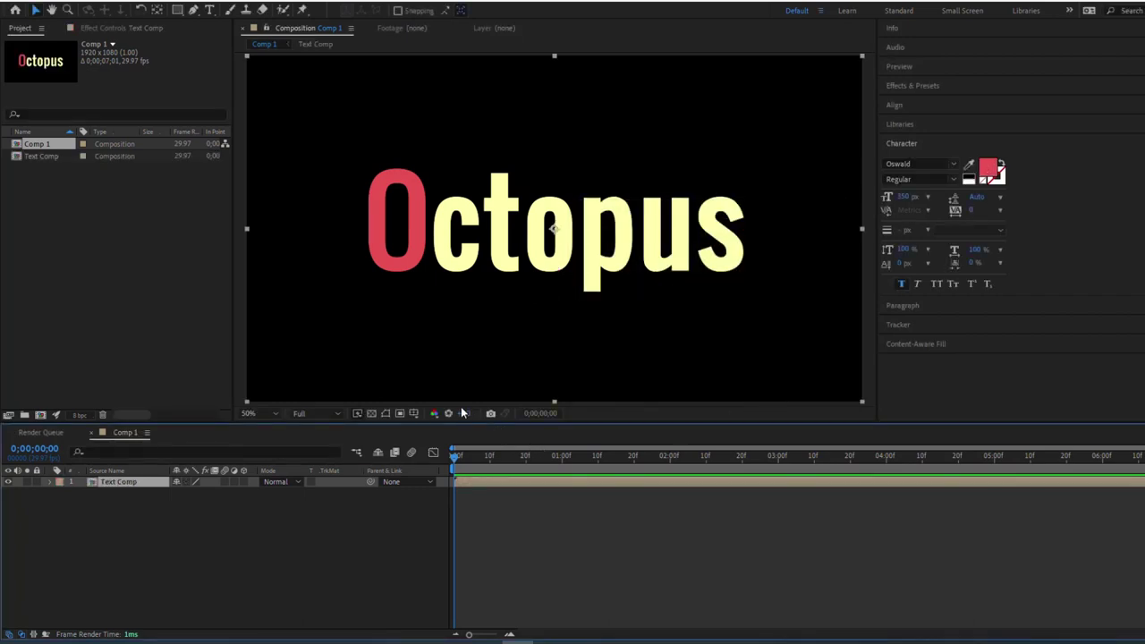
Step: Apply CC Particle Systems II to the Text Comp layer and preview the burst
click(924, 87)
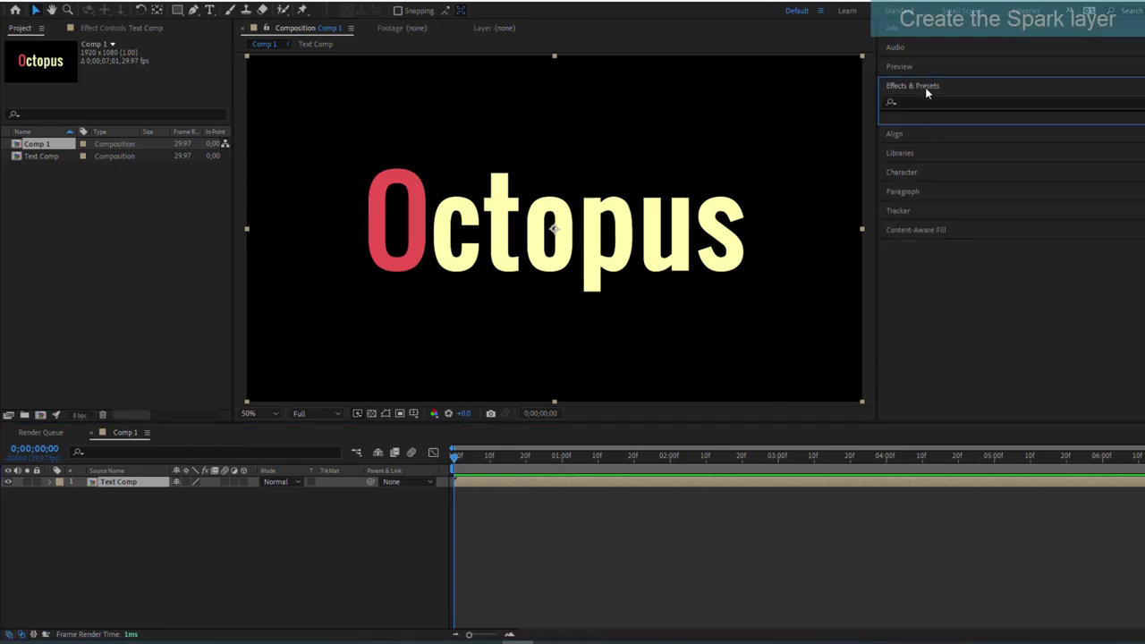
click(913, 102)
text(system)
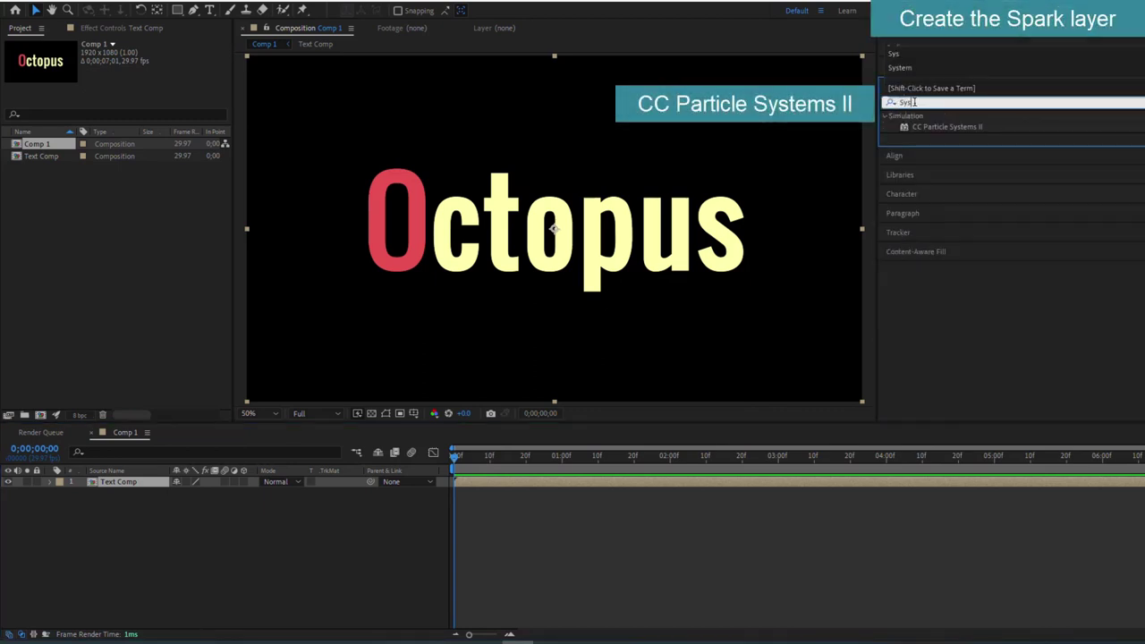
drag(939, 129, 128, 482)
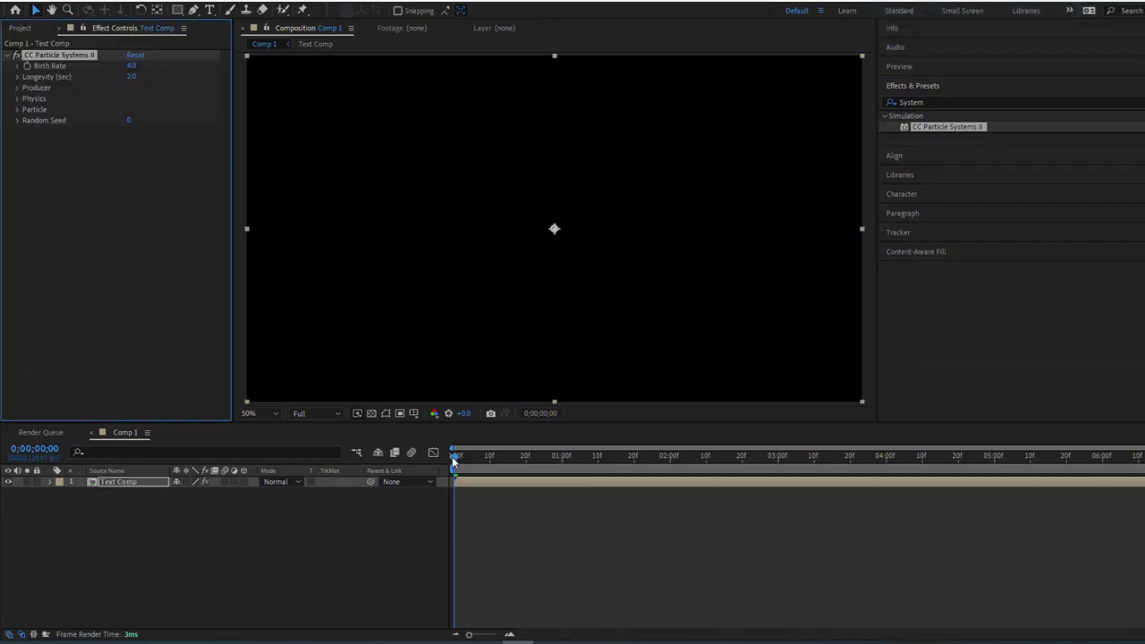
key(space)
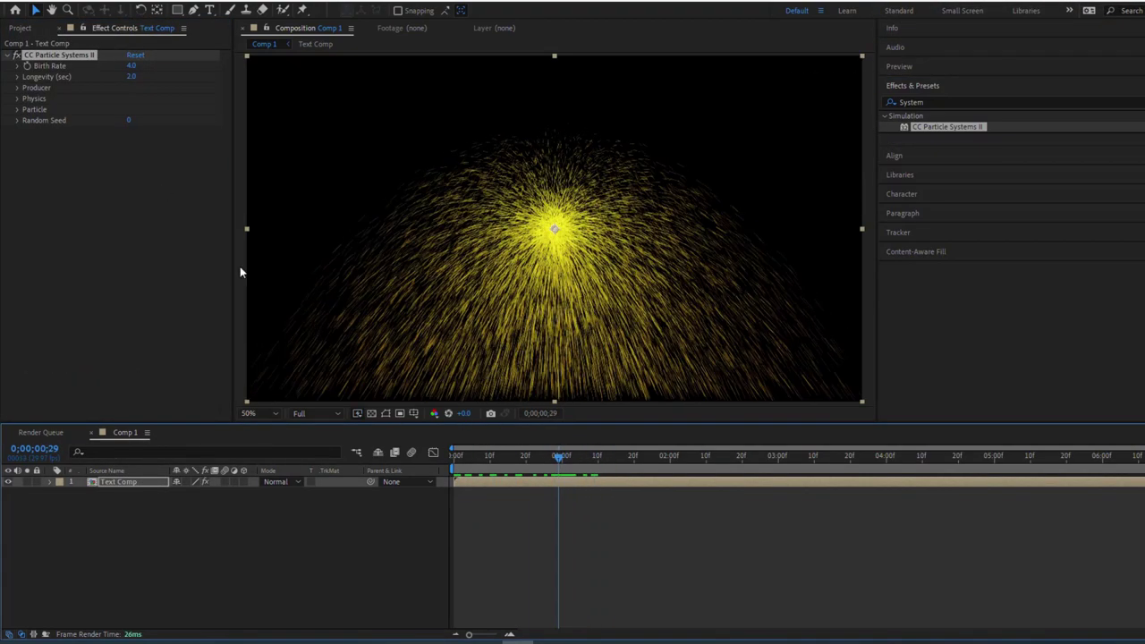
Step: Set Birth Rate 3.0, Longevity 0.5 and move the Producer to 1081,540
click(130, 66)
text(3)
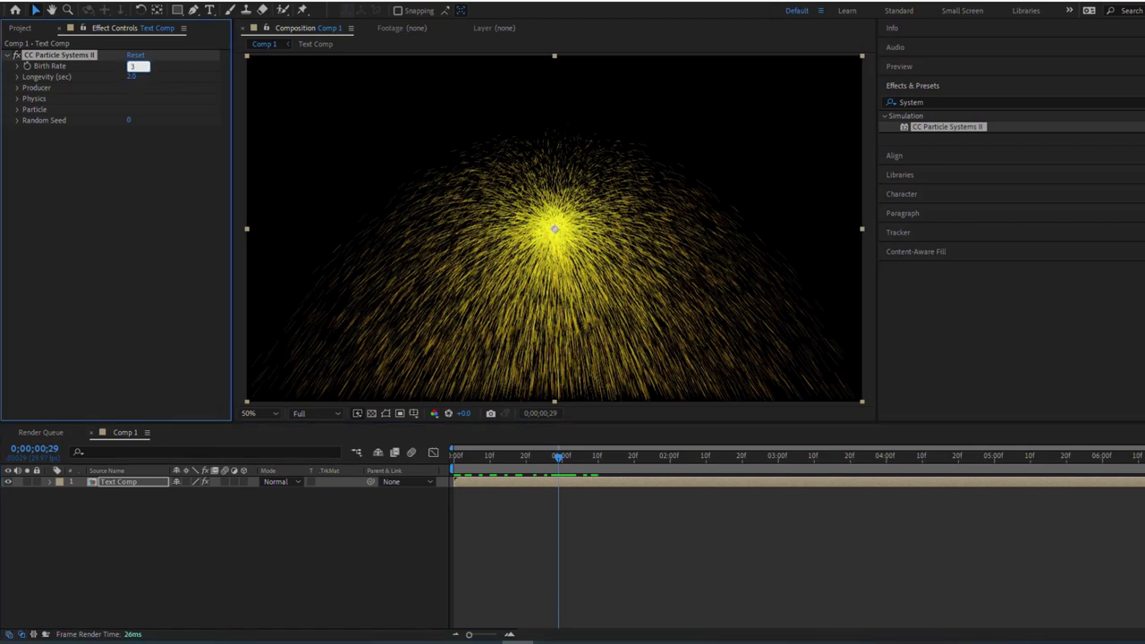
key(Tab)
text(0)
key(Return)
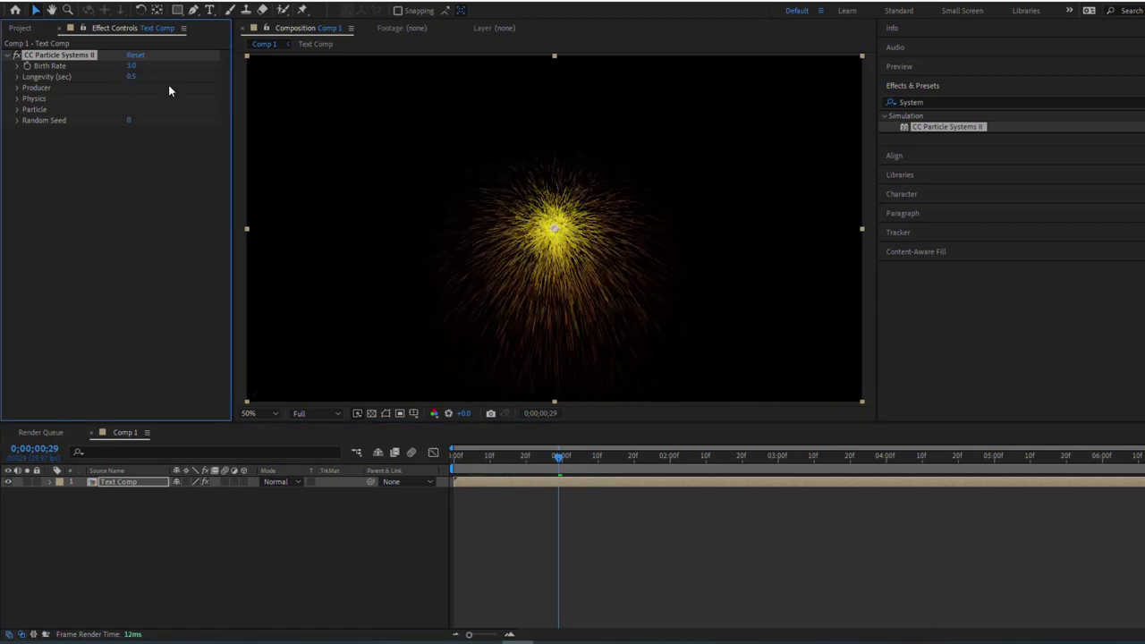
click(17, 88)
drag(149, 97, 273, 146)
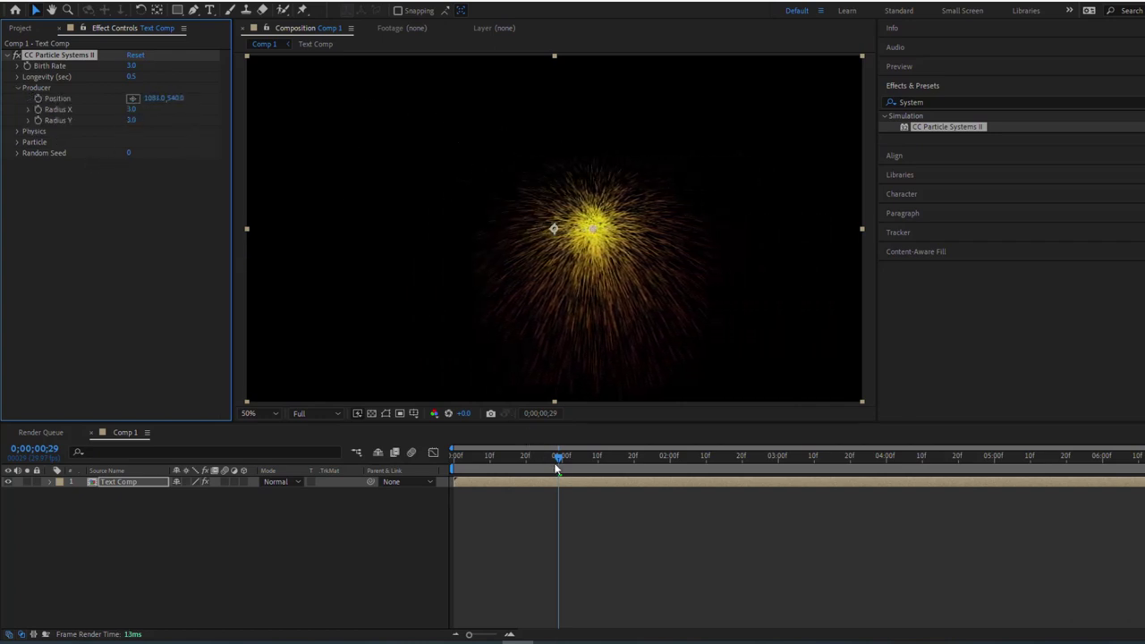
Step: Animate the emitter from the left edge at 0 s to X 1920 at 5 s
key(Home)
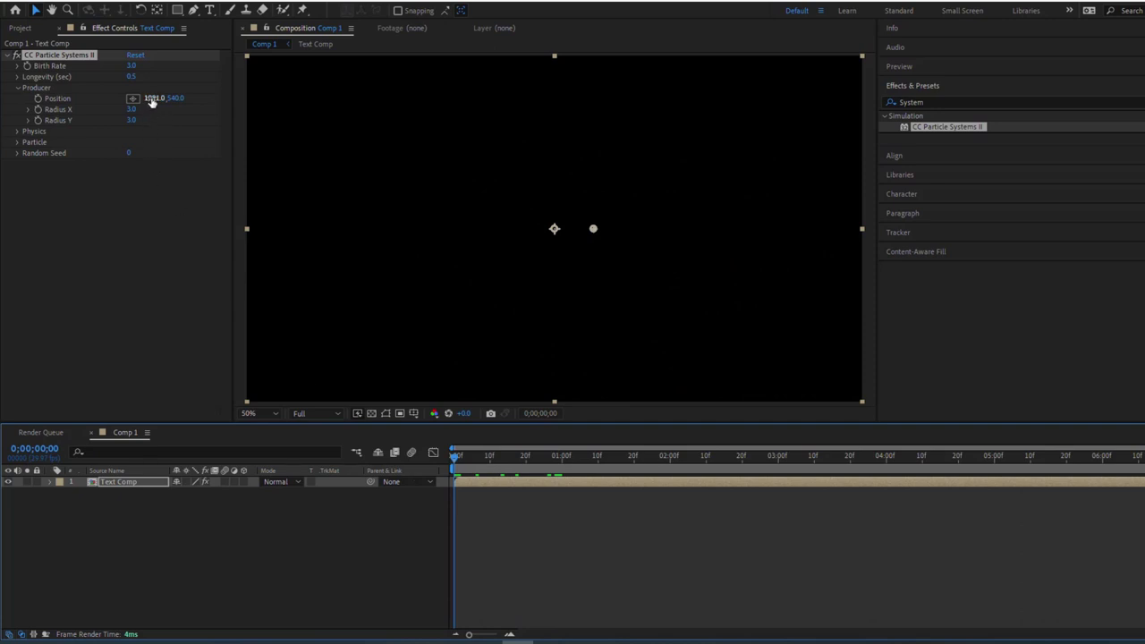
click(154, 99)
text(0)
key(Return)
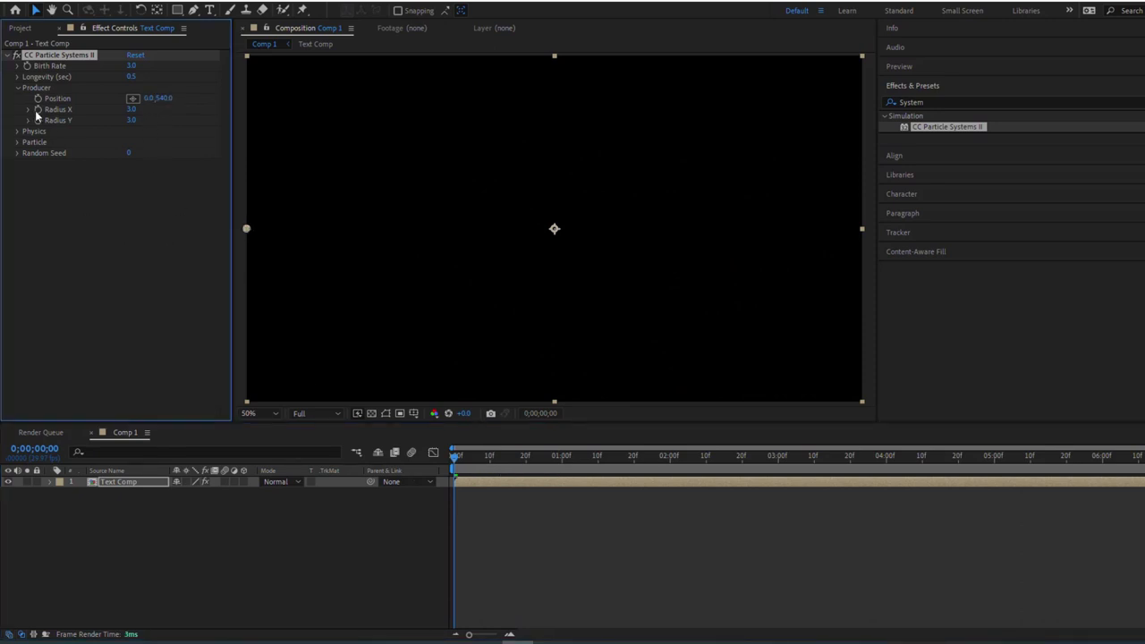
drag(461, 458, 998, 467)
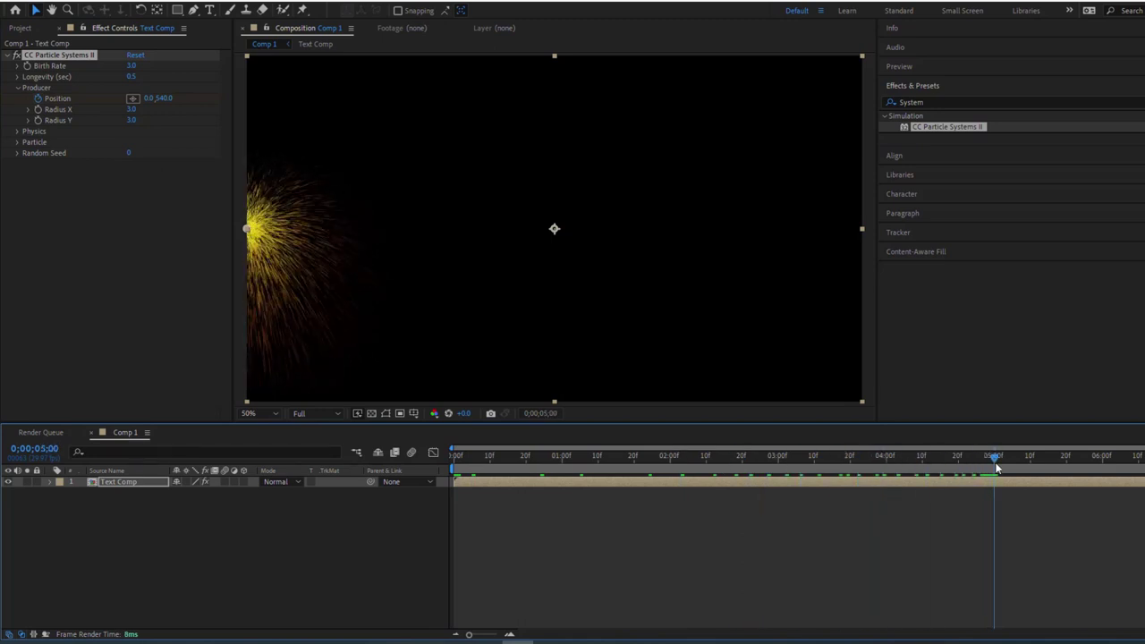
mouse_move(147, 98)
mouse_down()
mouse_move(763, 164)
mouse_move(1141, 184)
mouse_up()
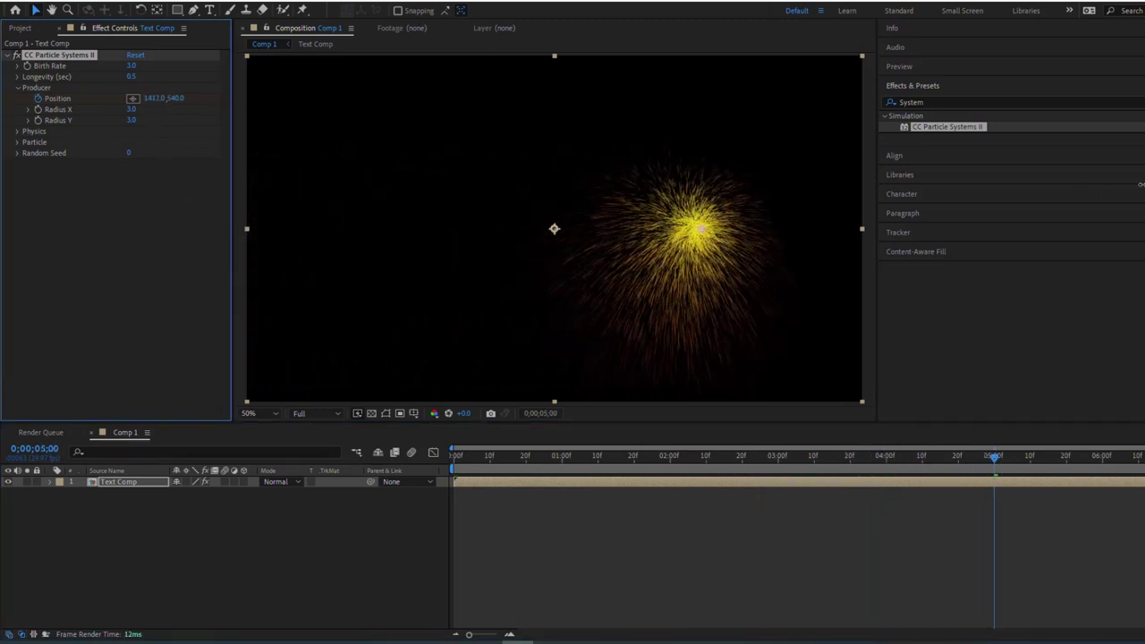
click(152, 98)
text(1920)
key(Return)
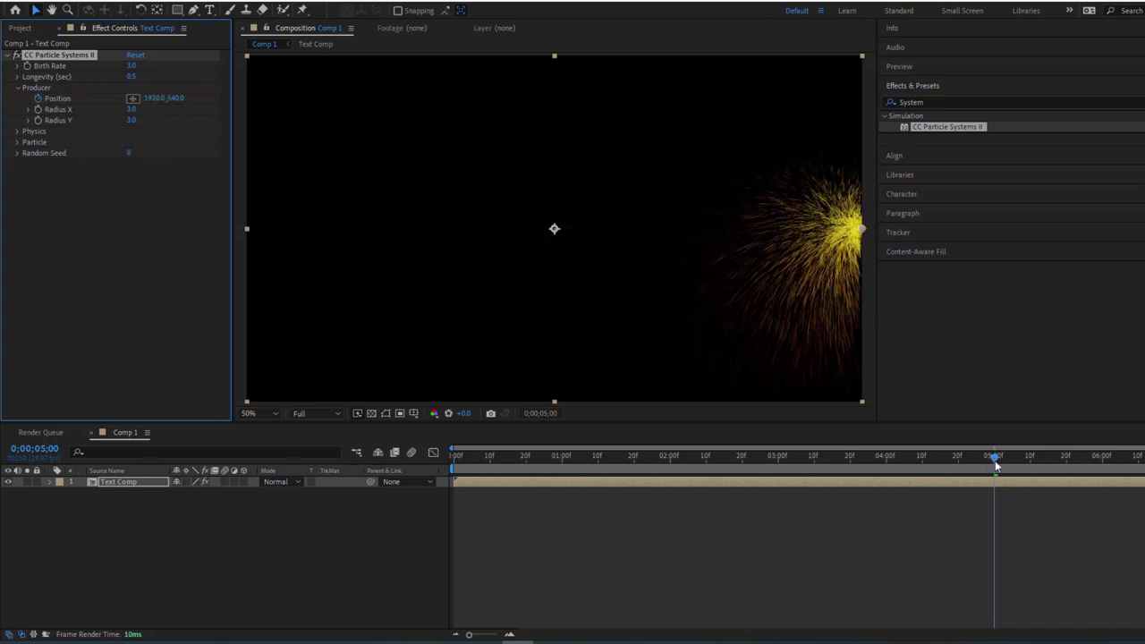
mouse_move(996, 464)
mouse_down()
mouse_move(516, 525)
mouse_move(762, 528)
mouse_up()
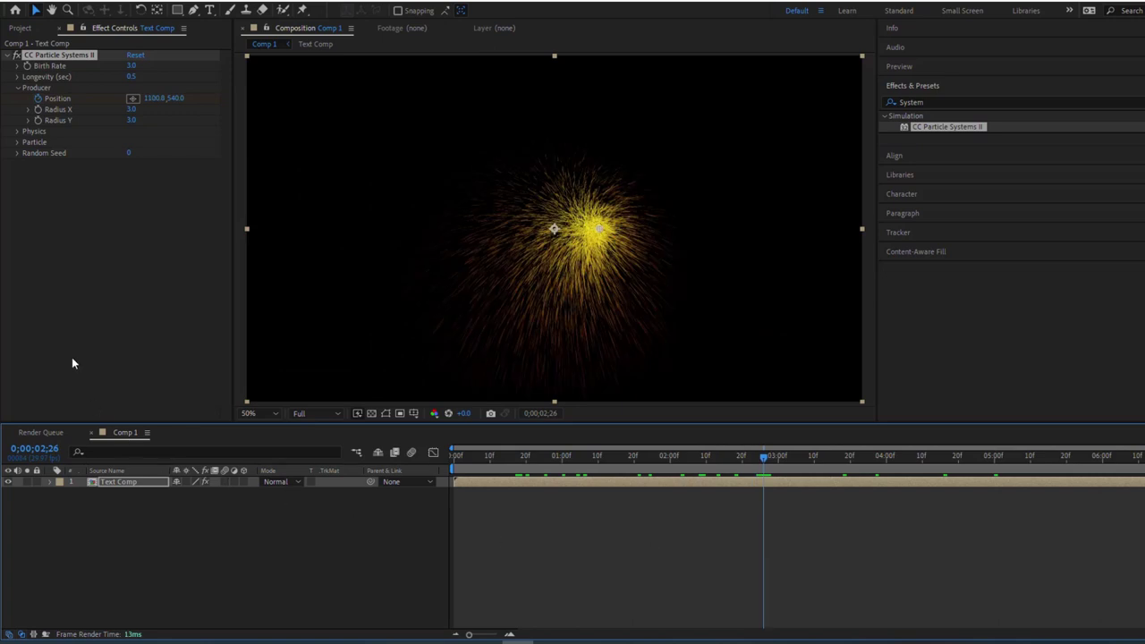
Step: Add Text Comp from the Project panel as a second layer in Comp 1
click(19, 28)
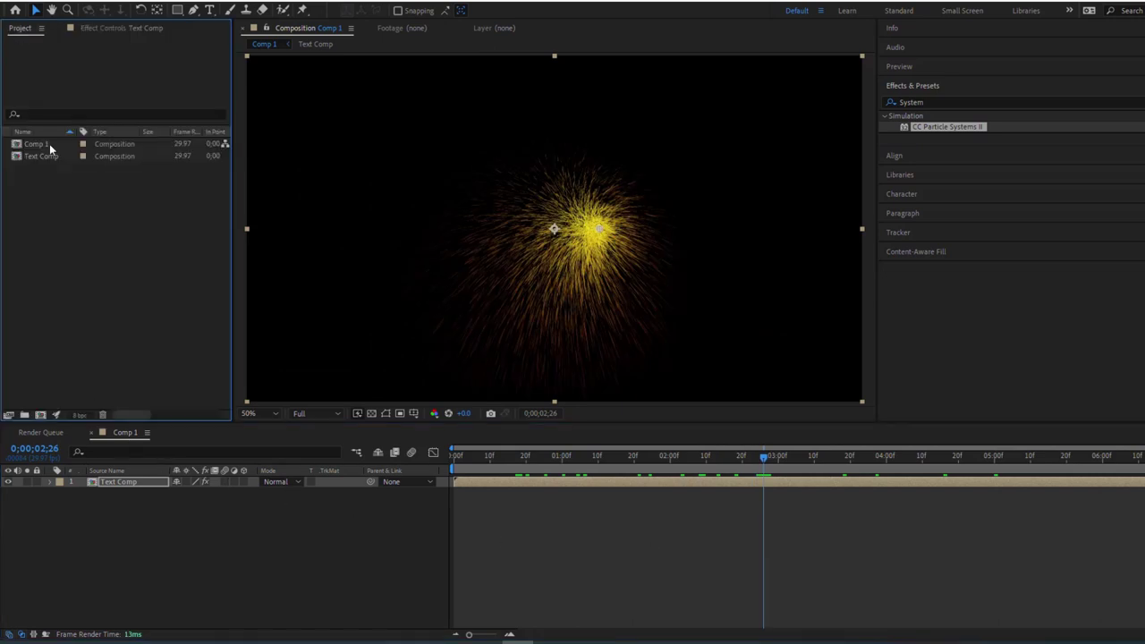
drag(43, 156, 117, 516)
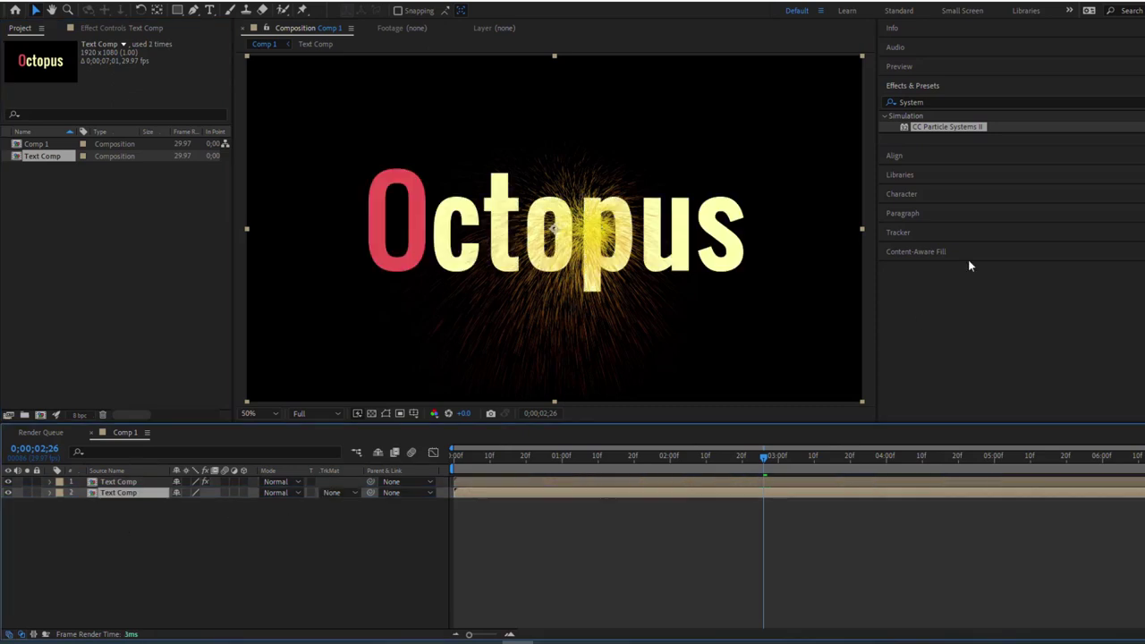
click(946, 99)
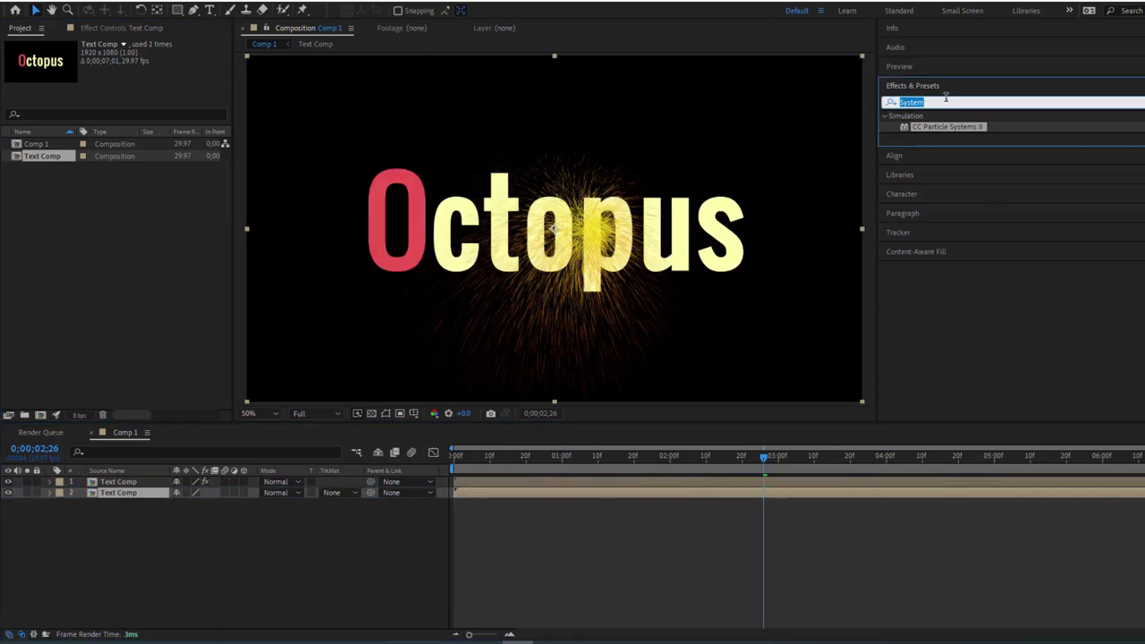
Step: Apply Linear Wipe to the lower Text Comp layer and test the wipe
text(Linear)
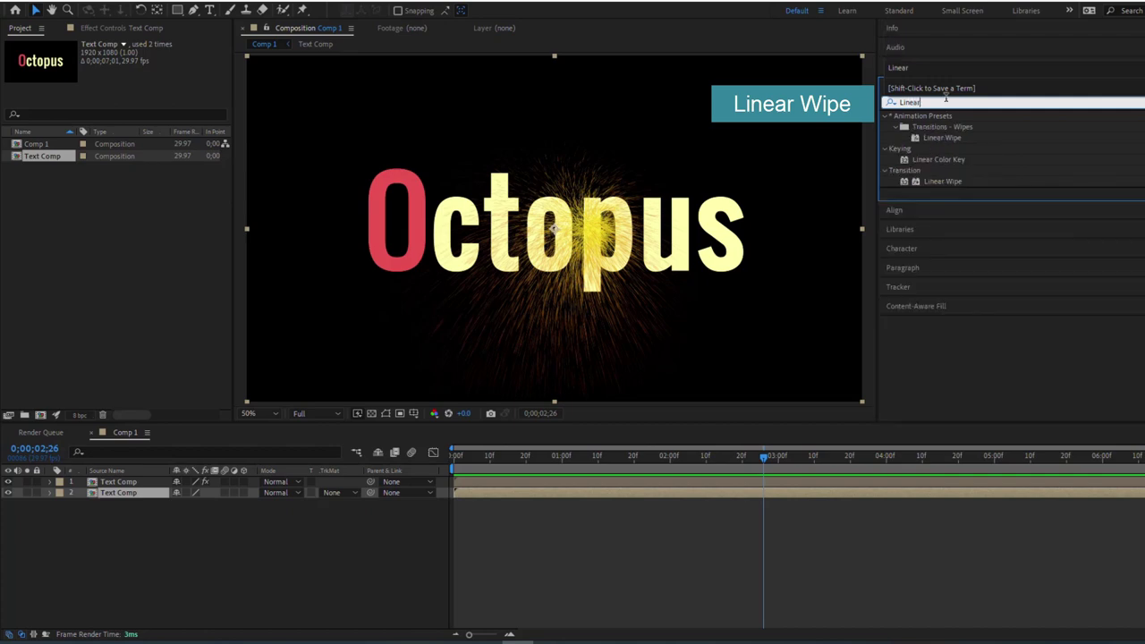
drag(937, 182, 152, 501)
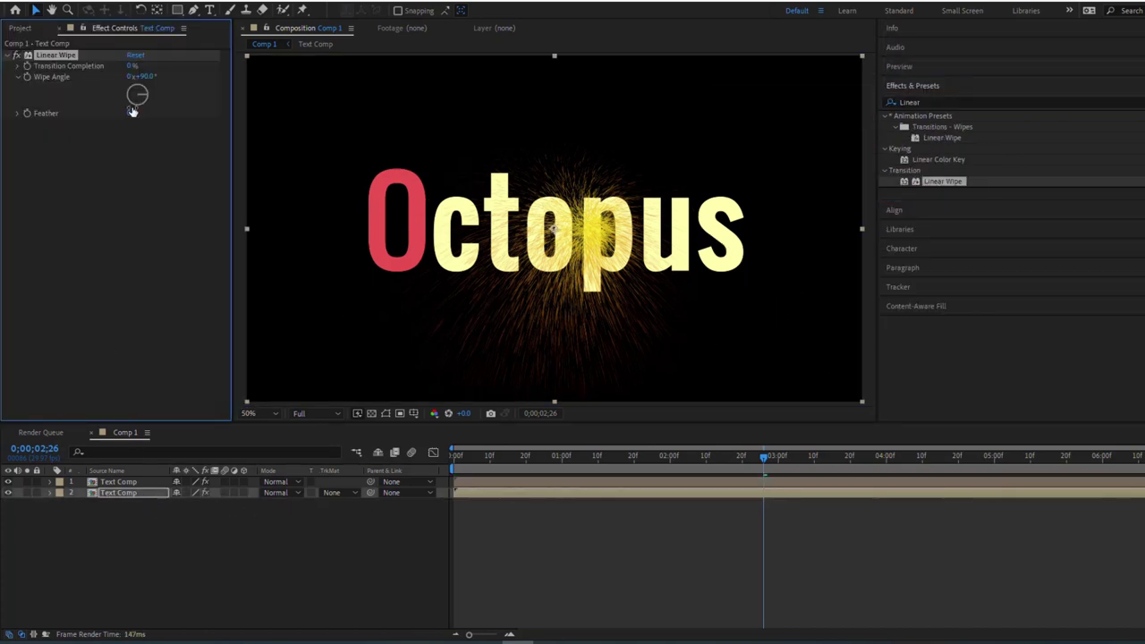
mouse_move(133, 66)
mouse_down()
mouse_move(214, 97)
mouse_move(140, 97)
mouse_up()
drag(767, 463, 448, 469)
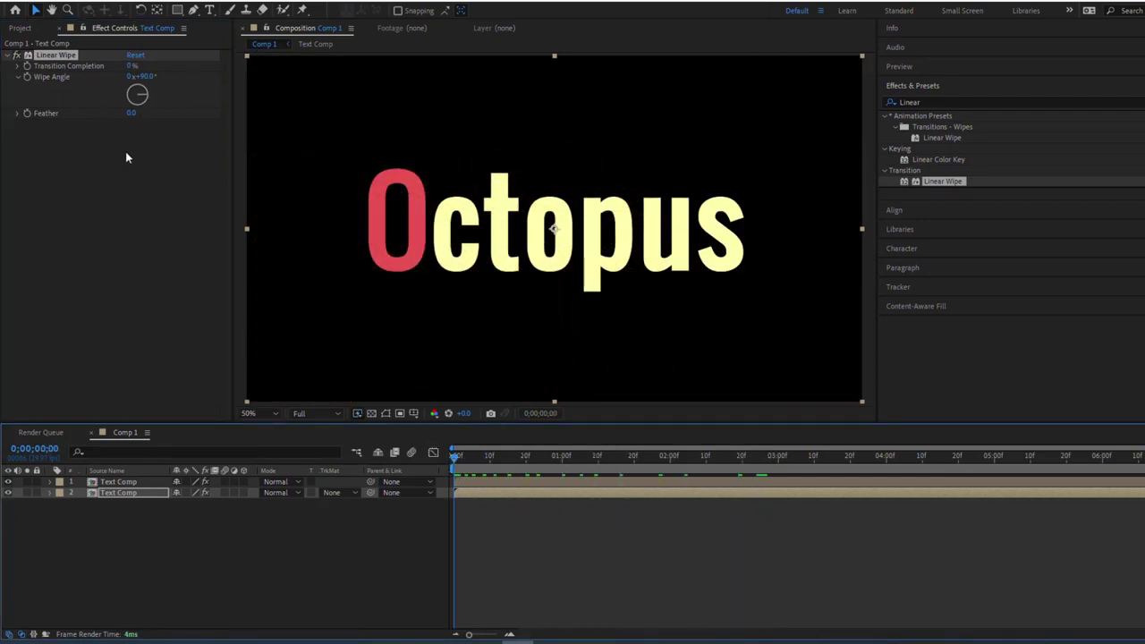
Step: Keyframe Transition Completion from 0% at the start to 100% at 0;00;05;00
click(69, 138)
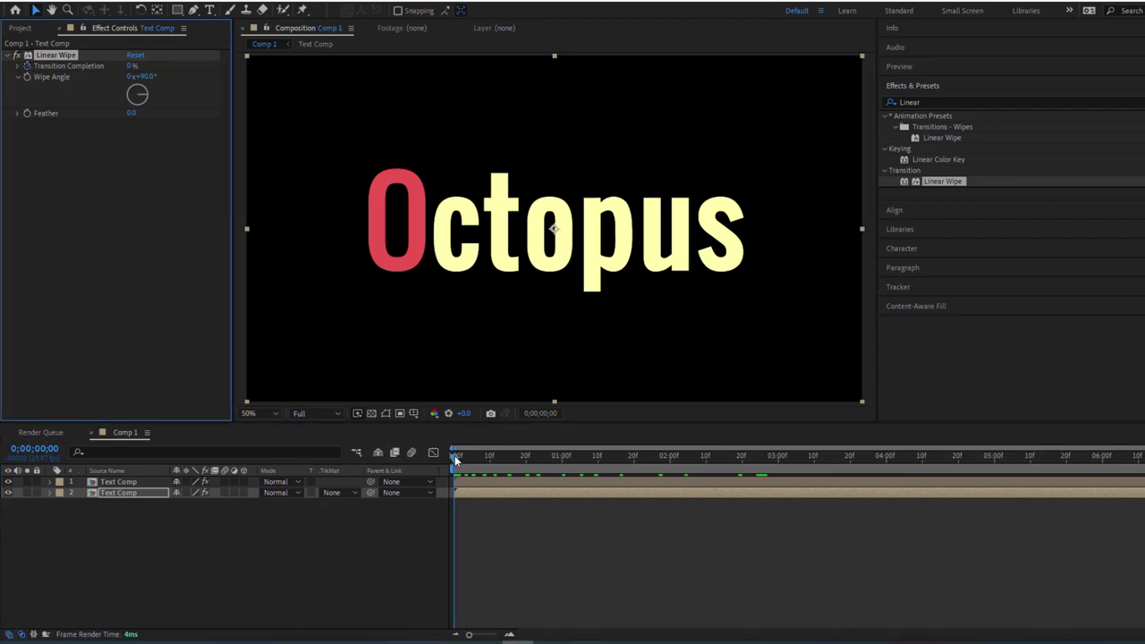
drag(459, 461, 994, 510)
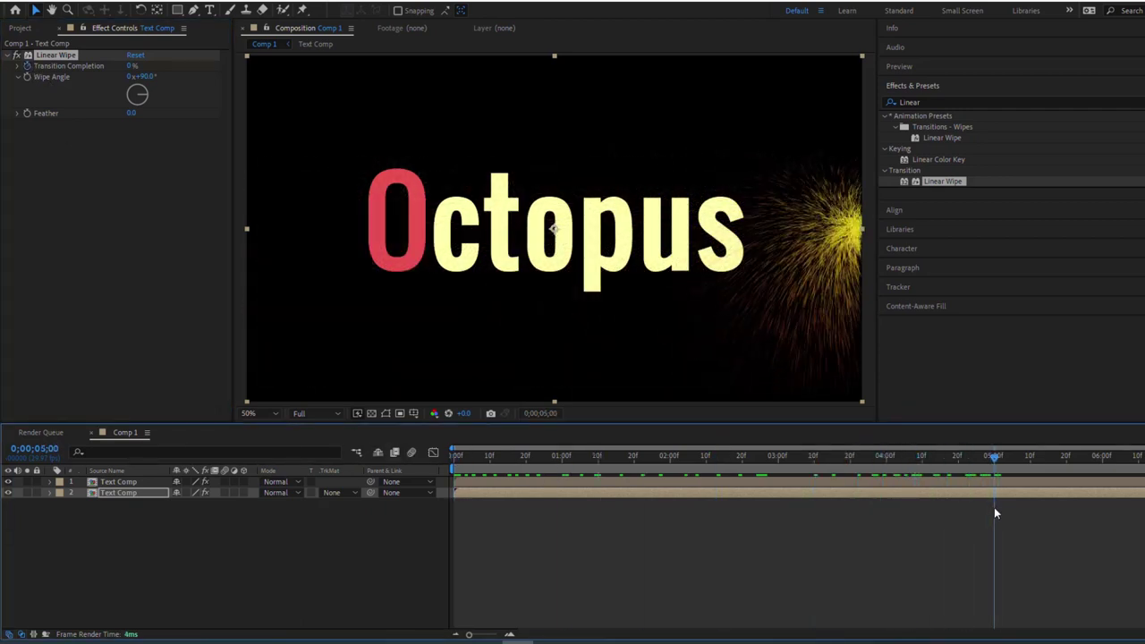
click(131, 67)
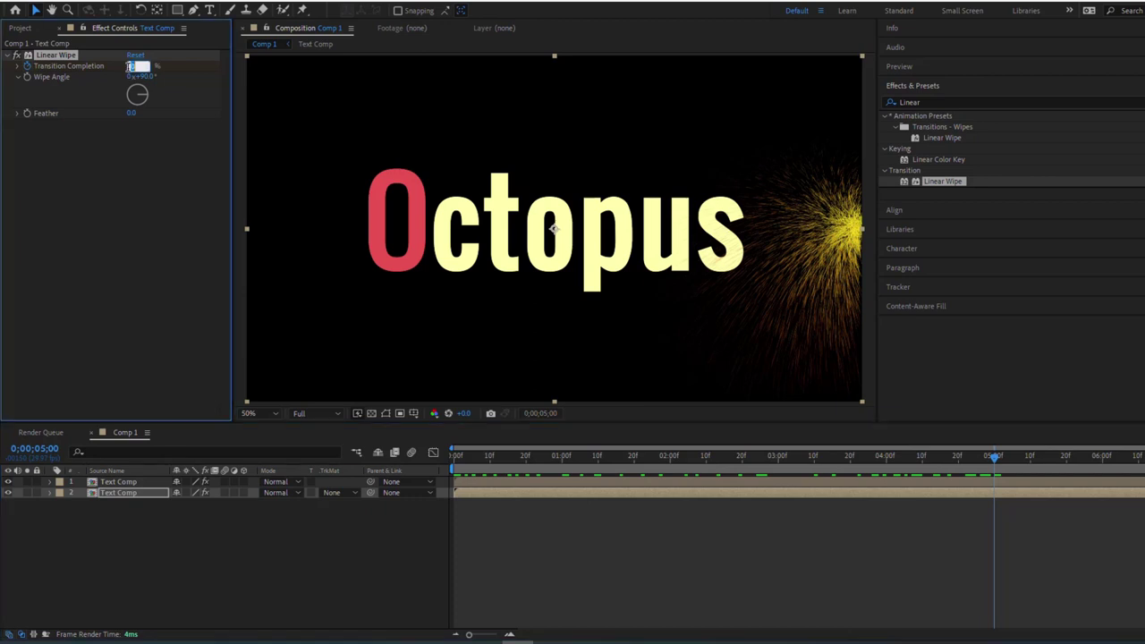
text(100)
key(Return)
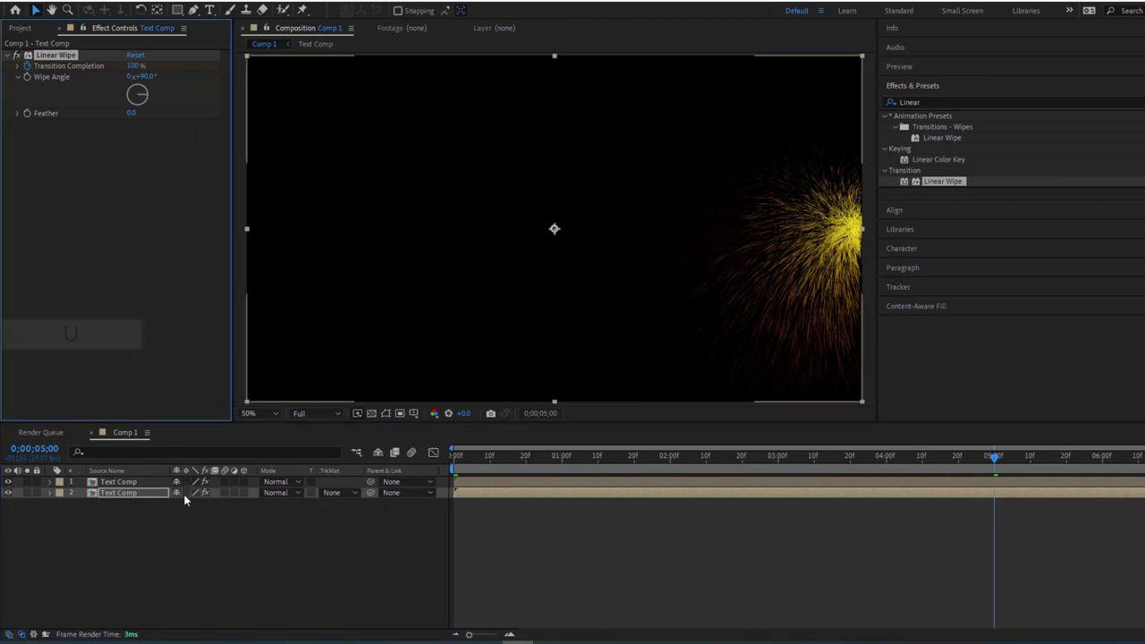
shift+click(122, 481)
key(u)
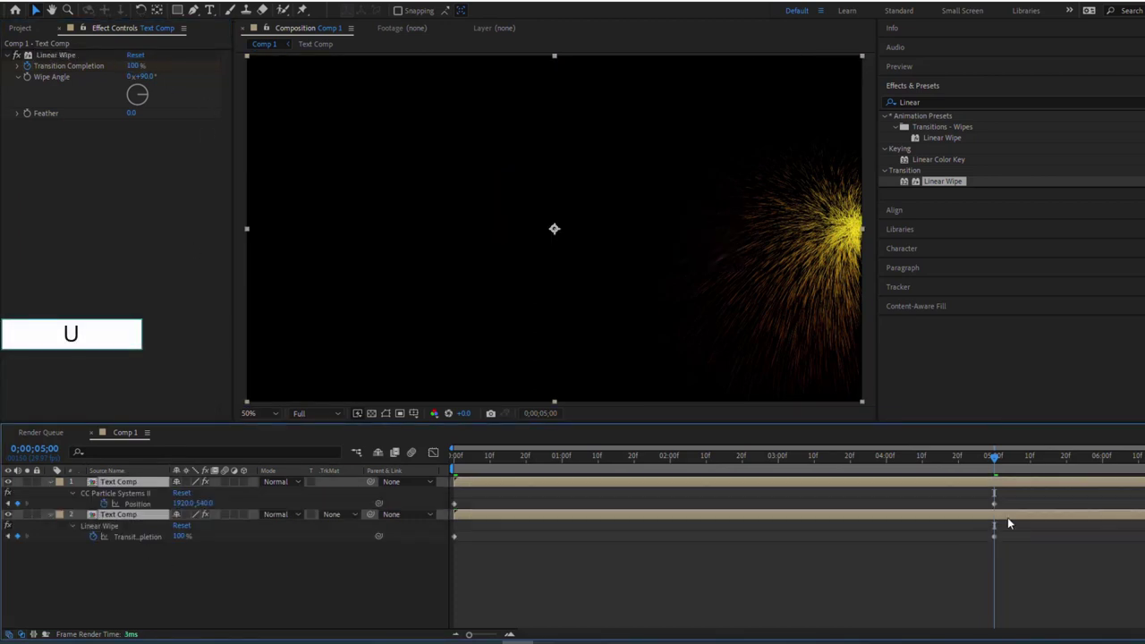
click(192, 571)
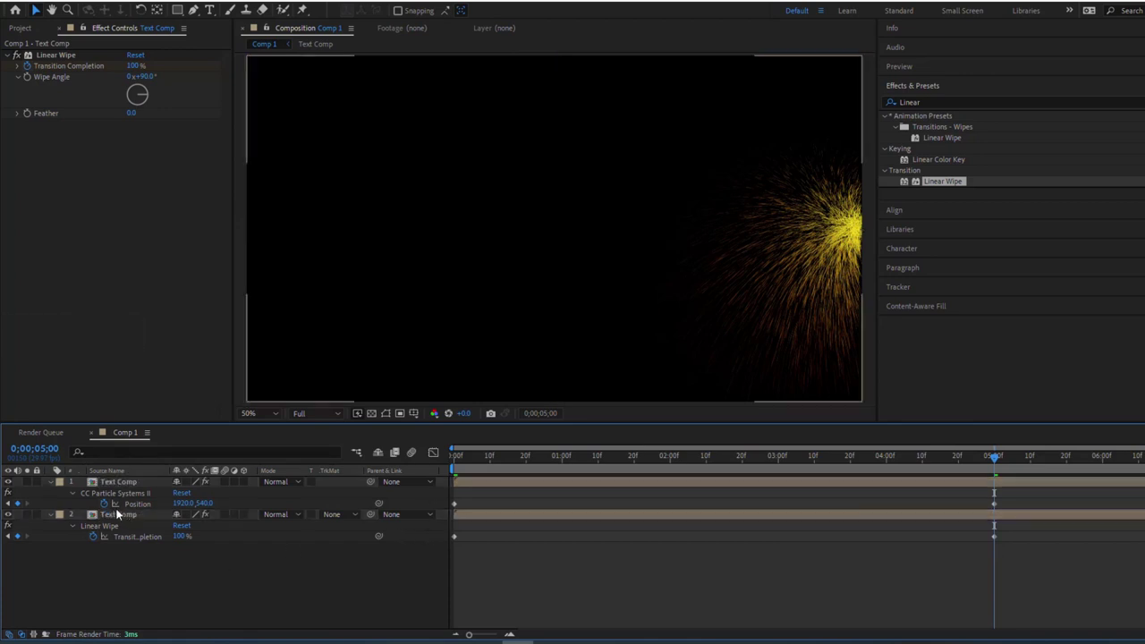
click(111, 481)
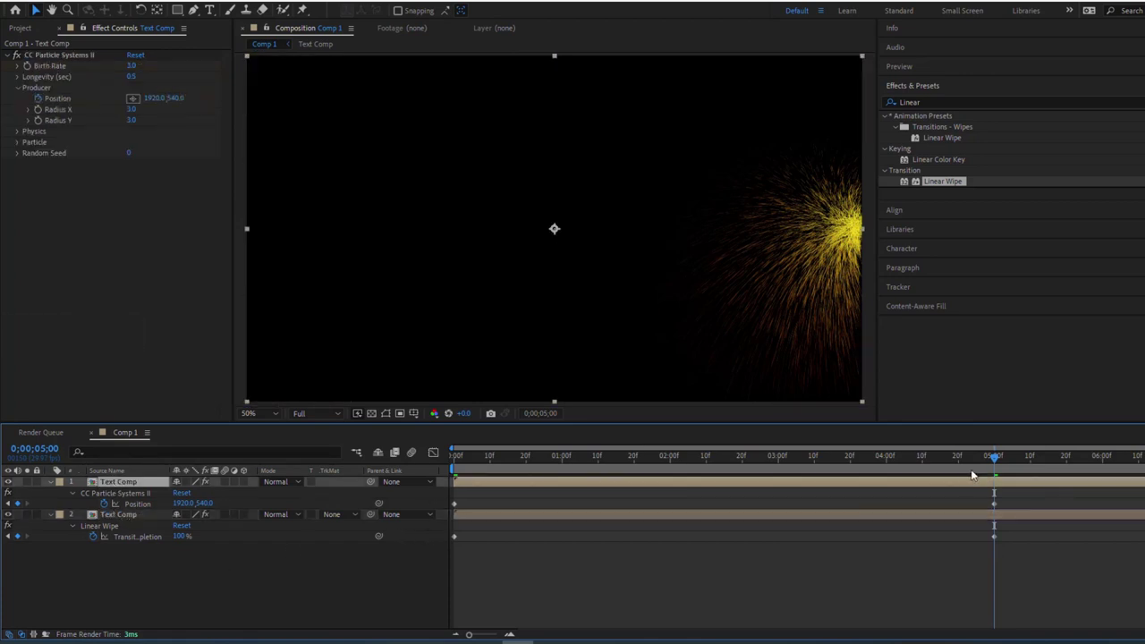
Step: Set the particle Producer to Radius X 1.0 and Radius Y 40.0
drag(995, 458, 726, 461)
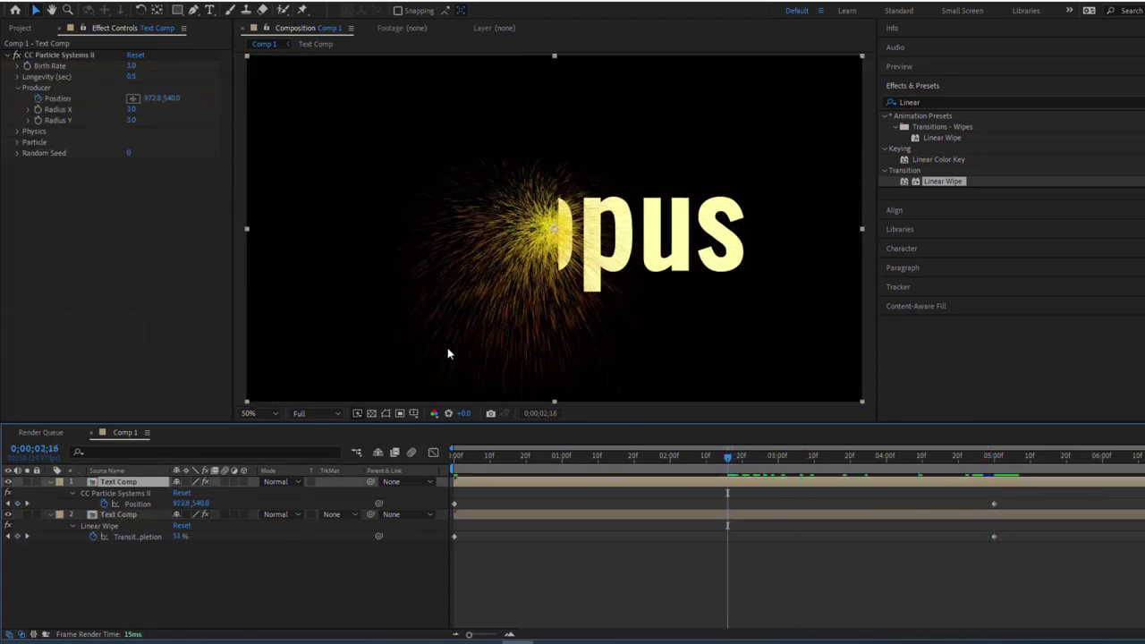
text(1)
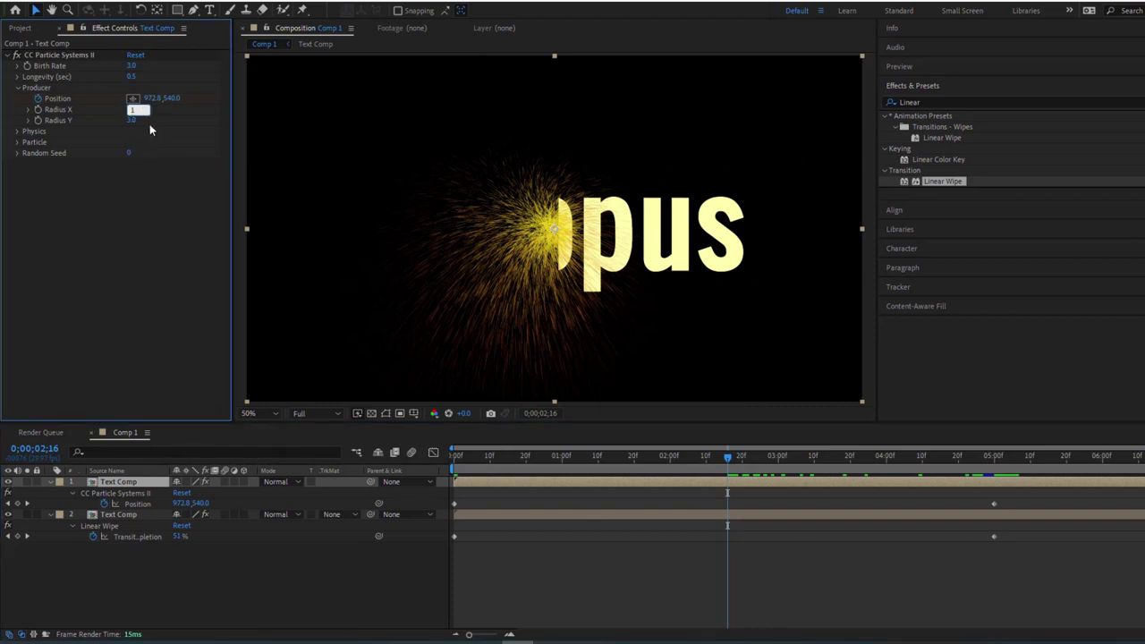
click(149, 124)
click(132, 120)
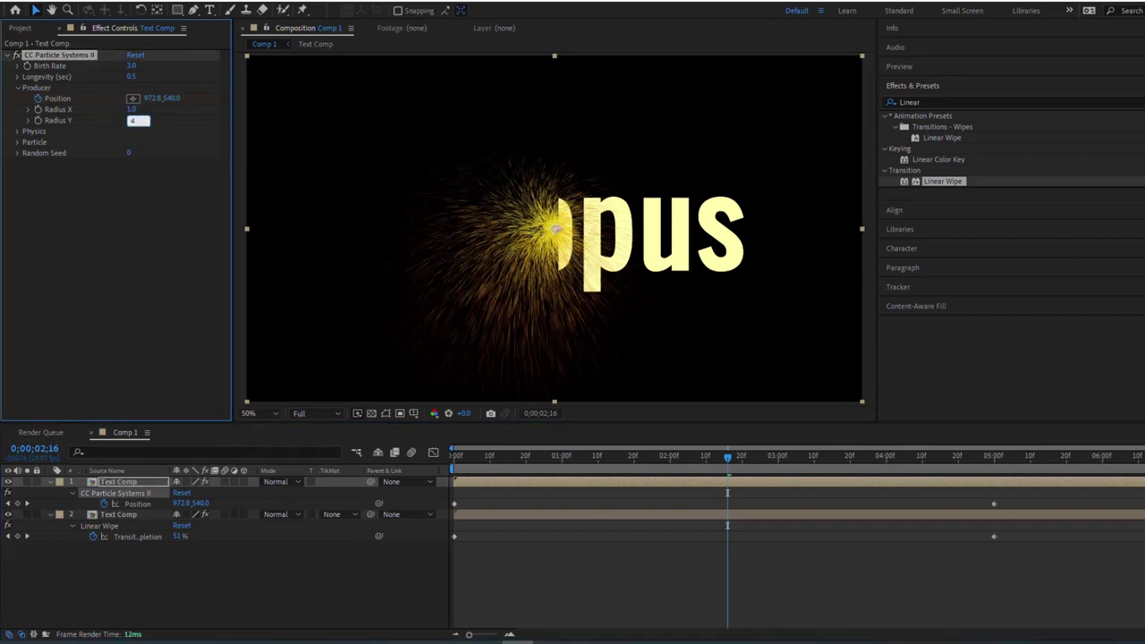
text(40)
key(Return)
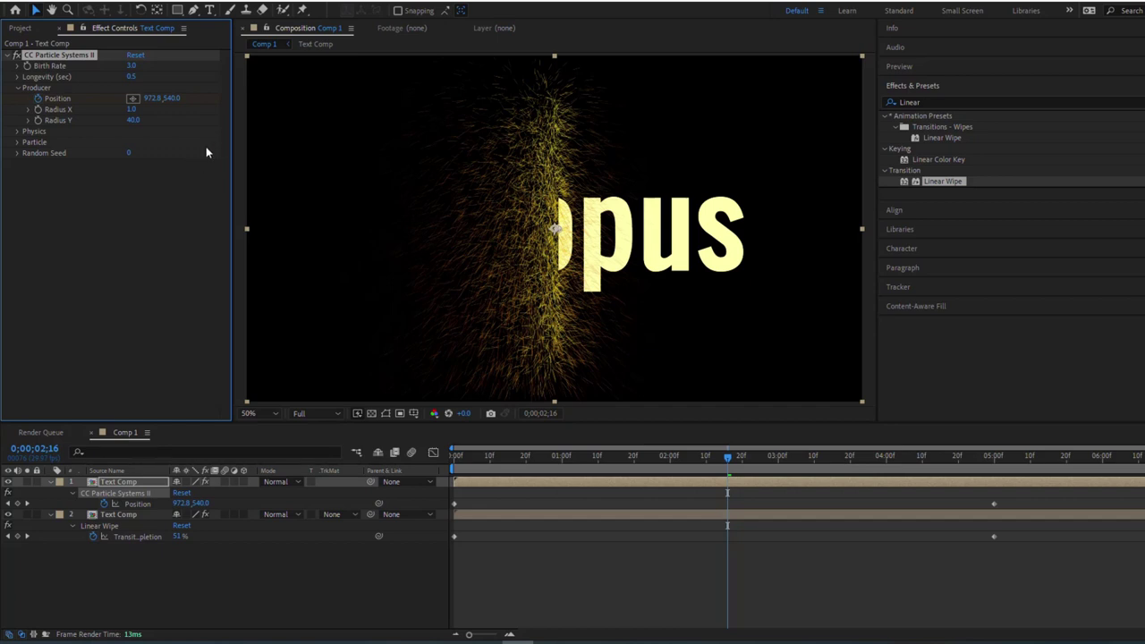
Step: Give the Linear Wipe on layer 2 a Feather of 20
click(124, 515)
click(131, 113)
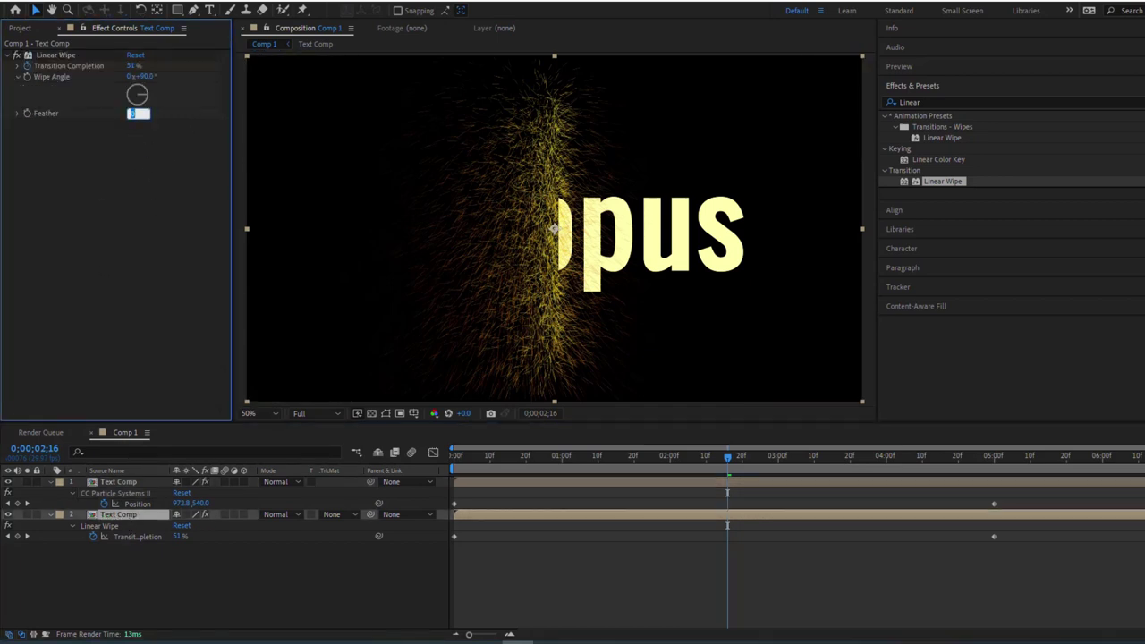
text(20)
key(Return)
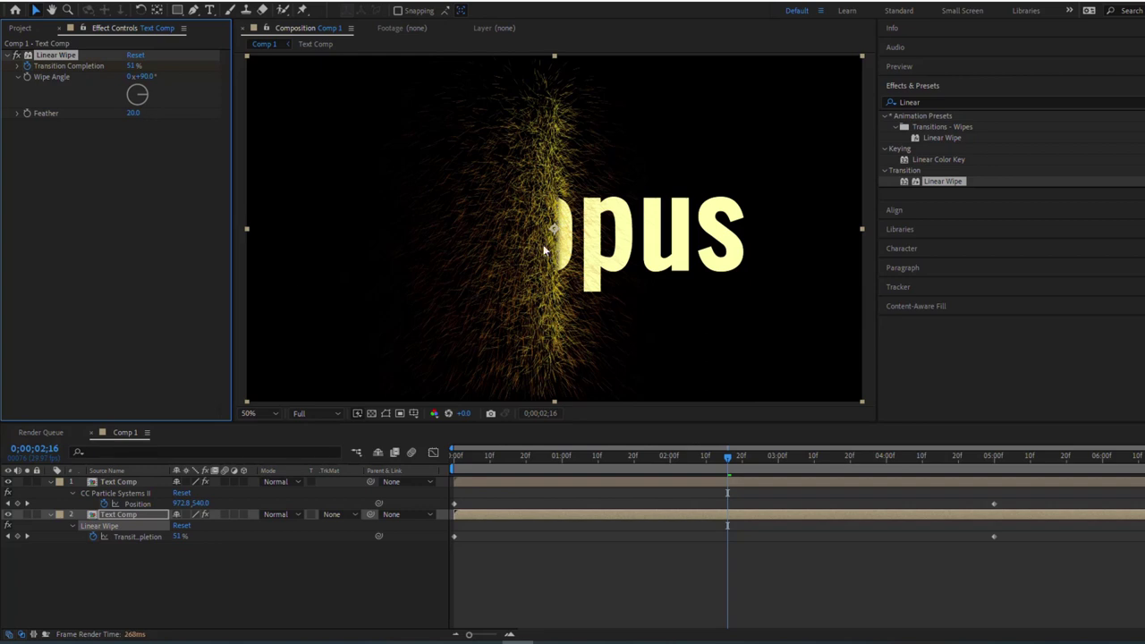
click(111, 481)
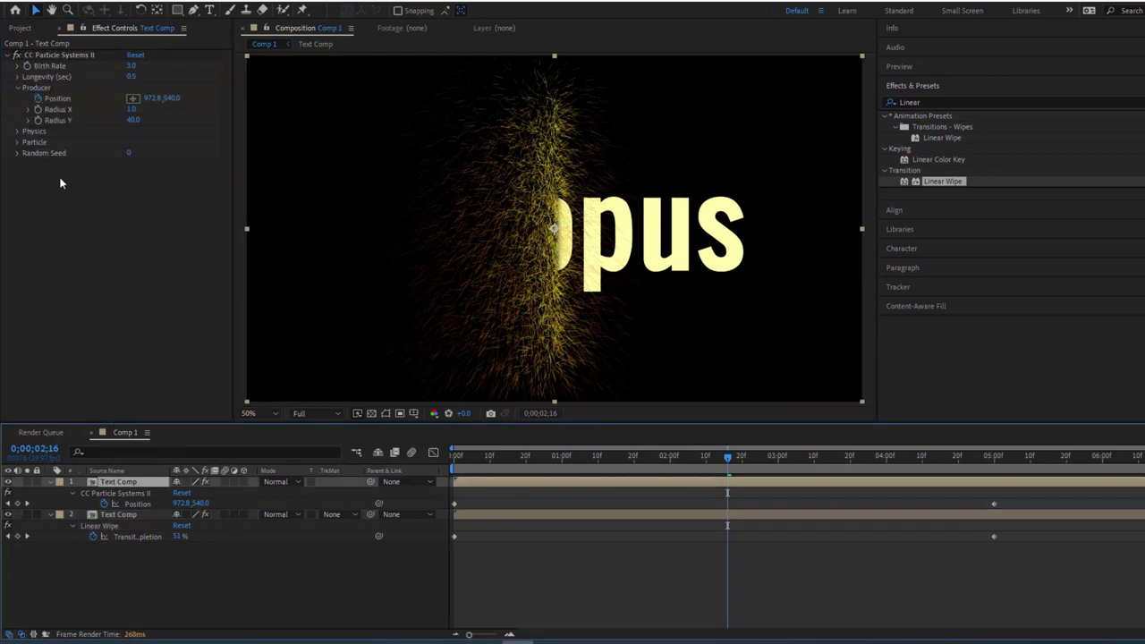
Step: Turn on Source Alpha Inheritance in CC Particle Systems II's Particle settings
click(17, 131)
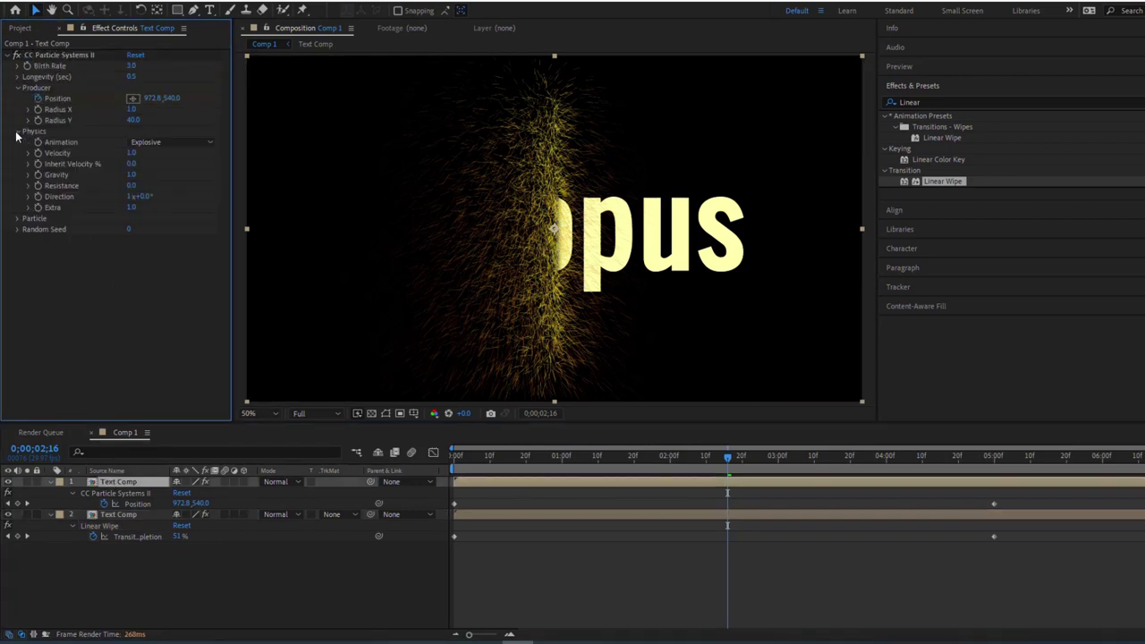
click(17, 218)
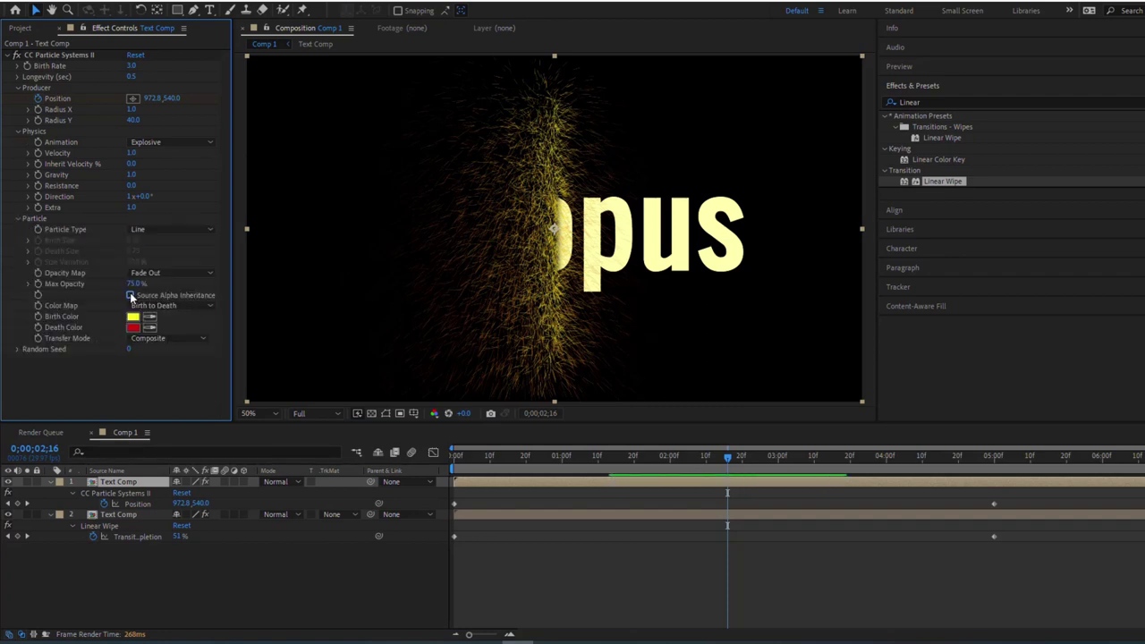
click(131, 295)
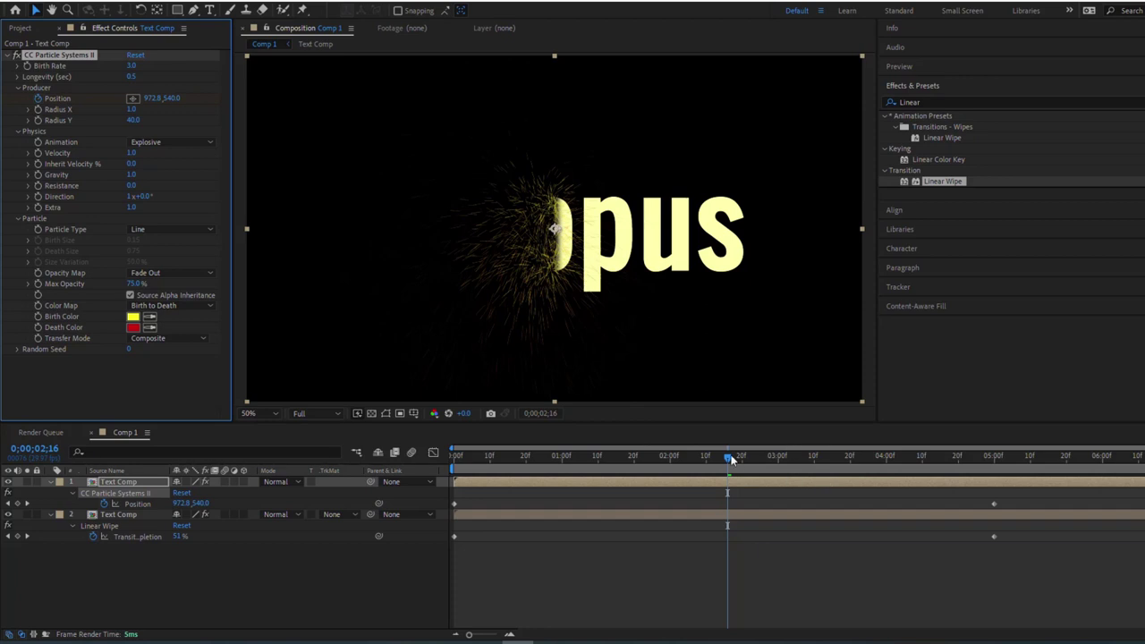
mouse_move(731, 457)
mouse_down()
mouse_move(587, 456)
mouse_move(710, 454)
mouse_up()
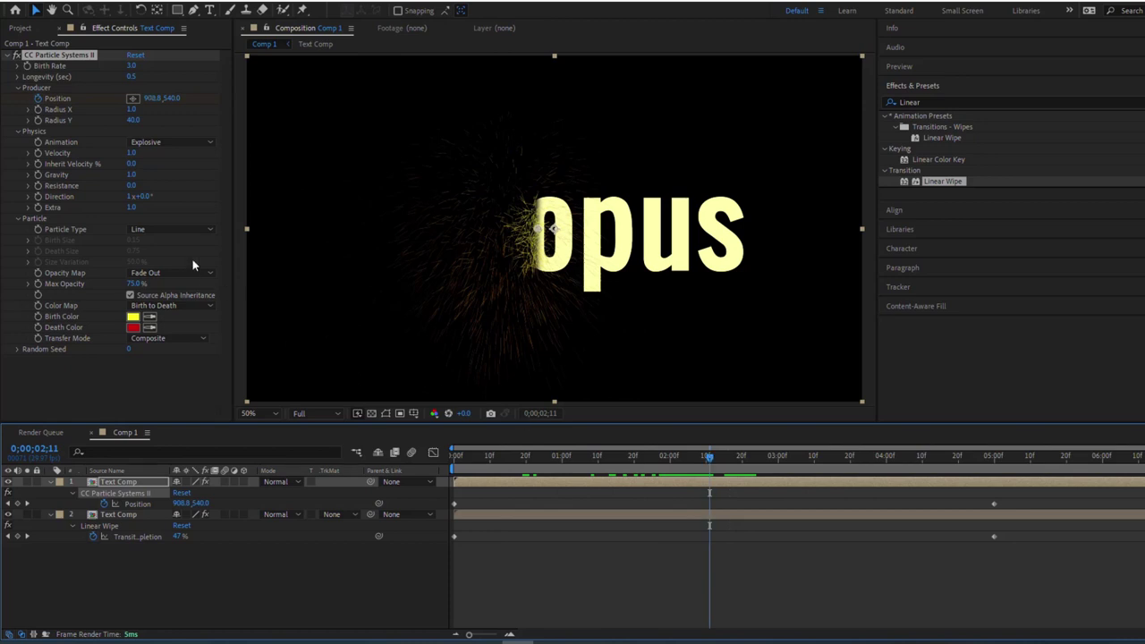
Step: Set particle Animation to Fractal Explosive, Velocity 1.5 and Resistance 200
click(143, 142)
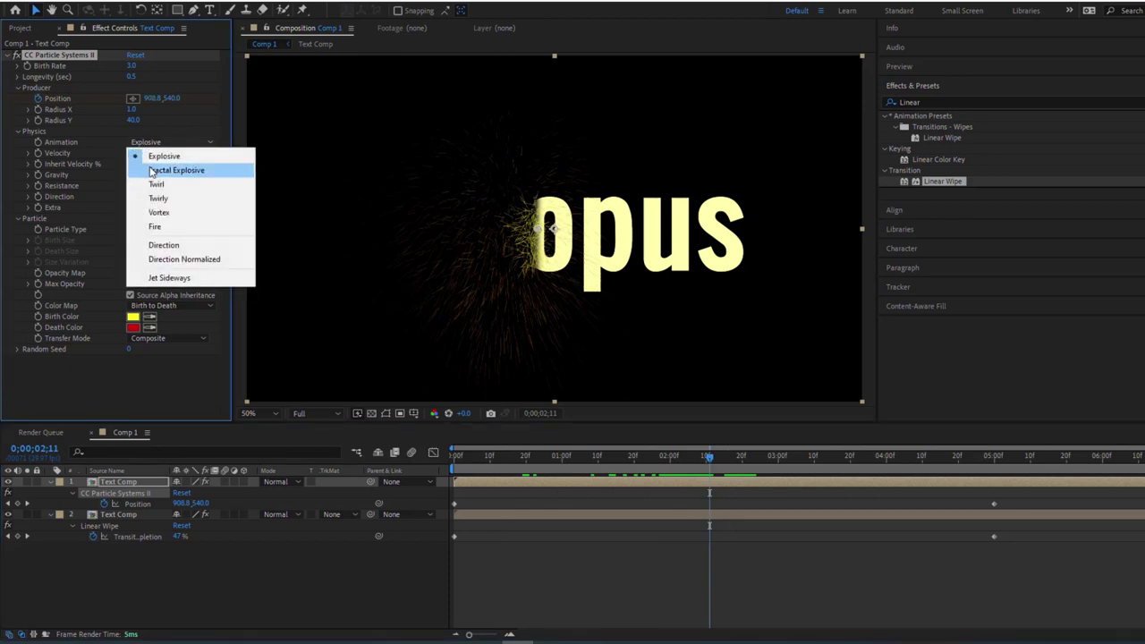
click(147, 169)
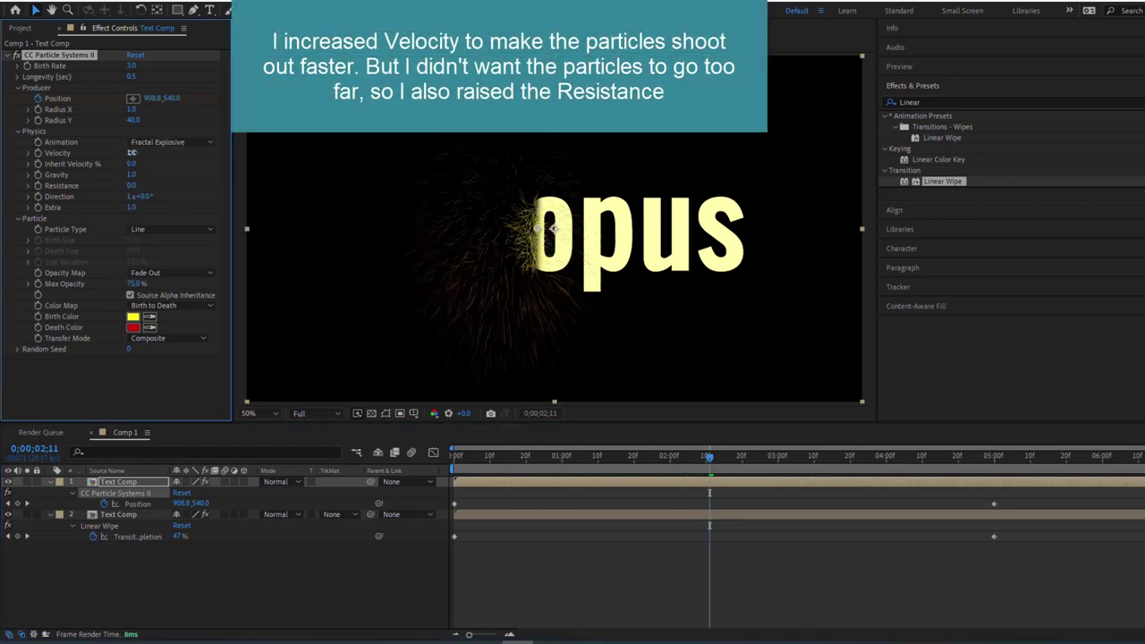
drag(132, 153, 168, 158)
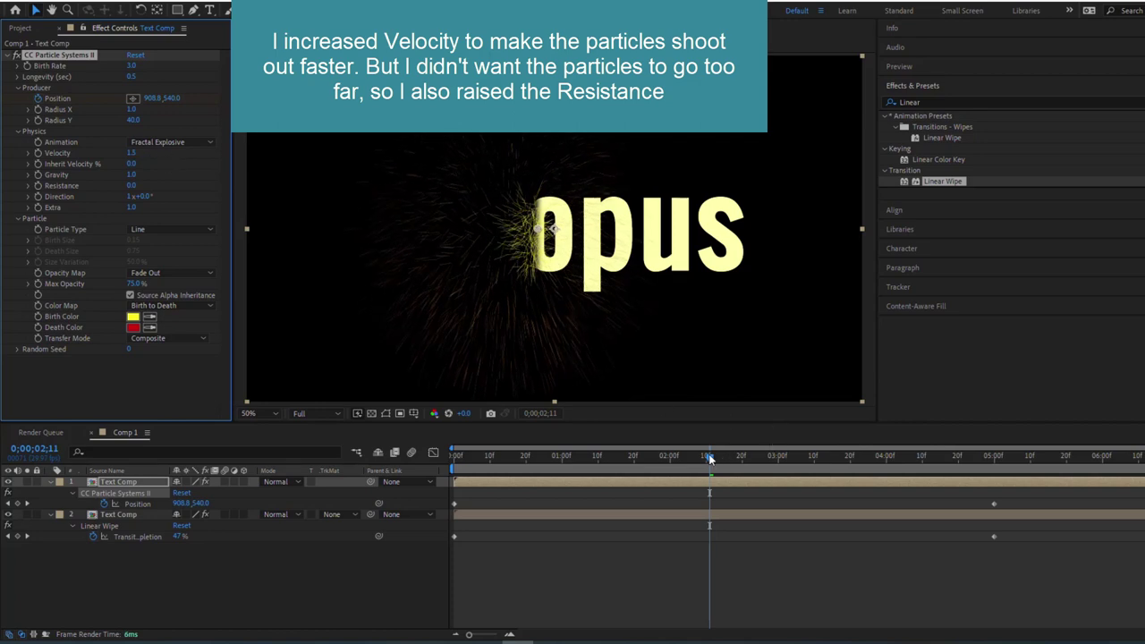
drag(708, 455, 691, 459)
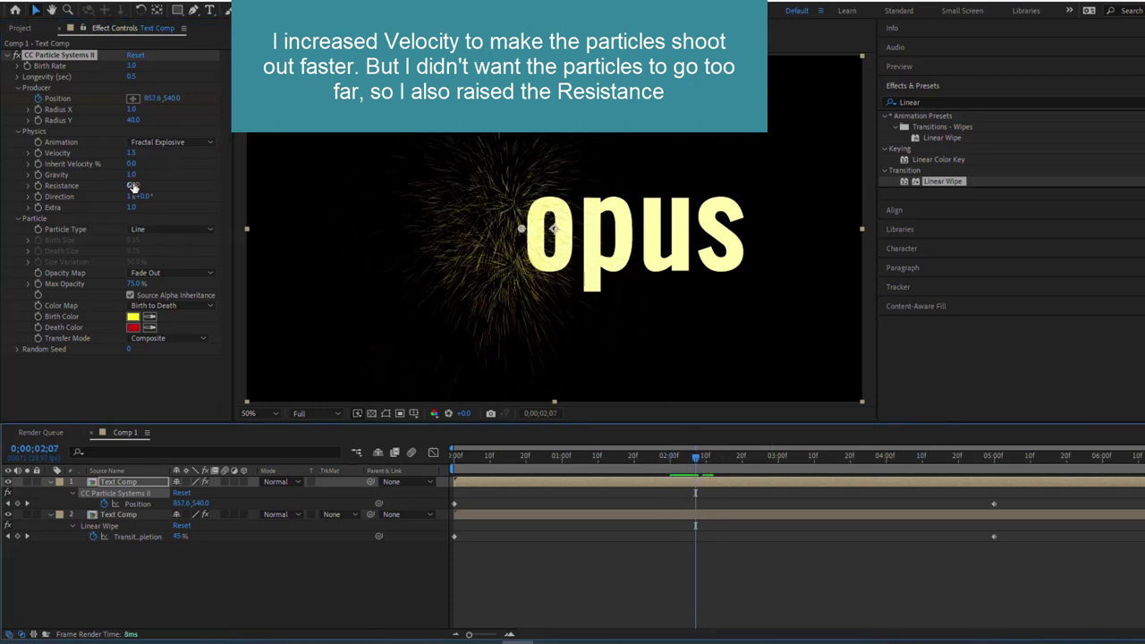
drag(133, 186, 177, 189)
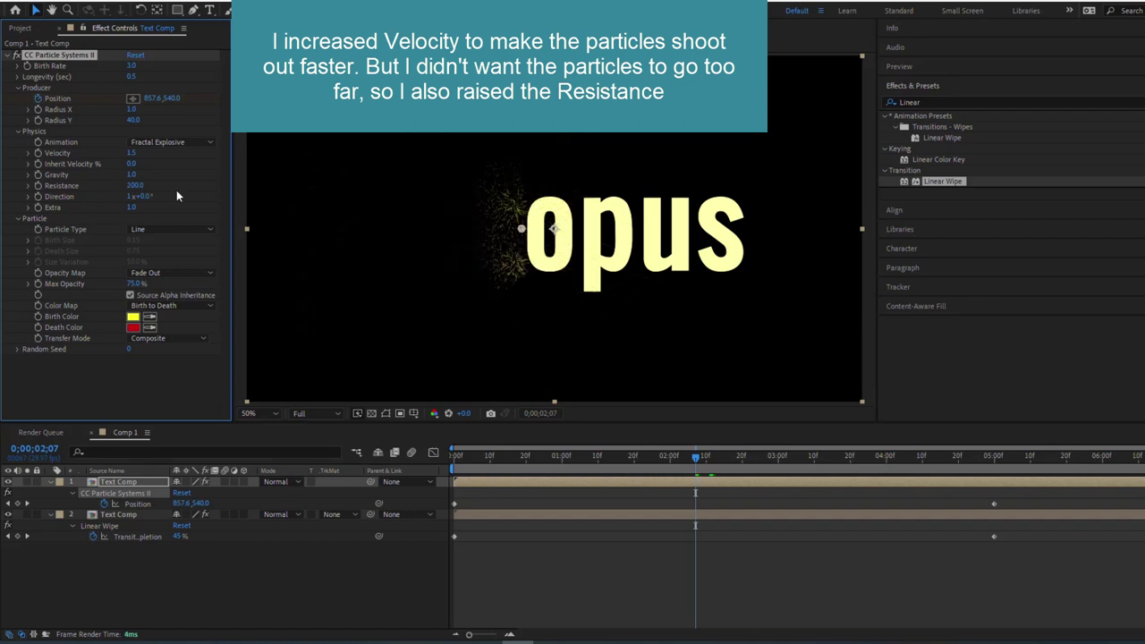
Step: Set Opacity Map to Constant, Gravity to 0.0 and Extra to 3.7
click(179, 274)
click(176, 286)
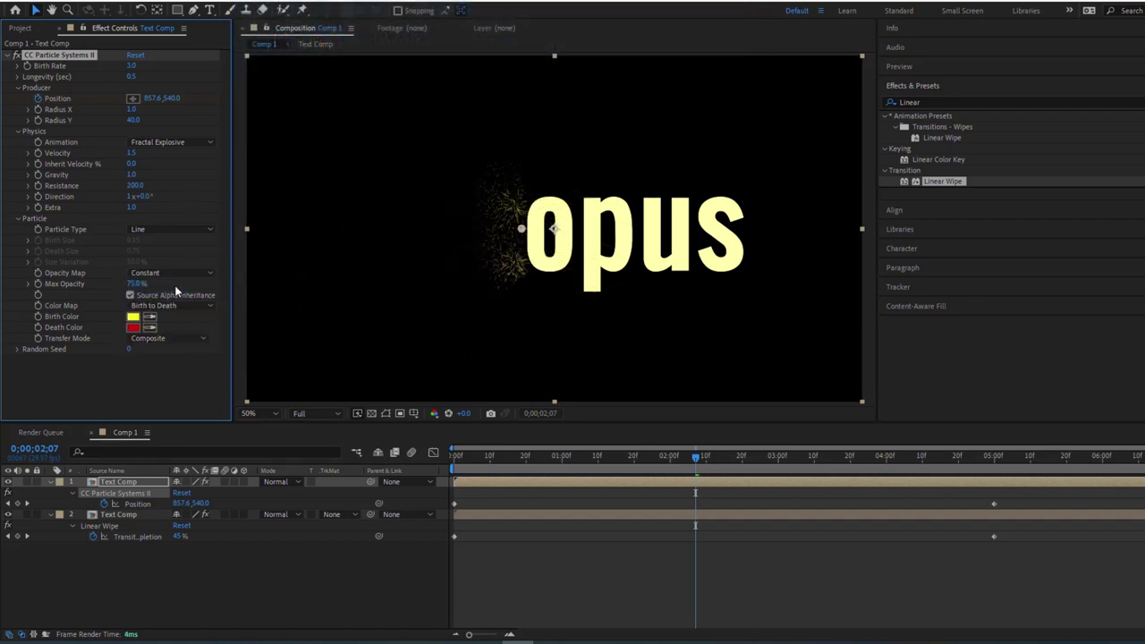
drag(693, 459, 647, 490)
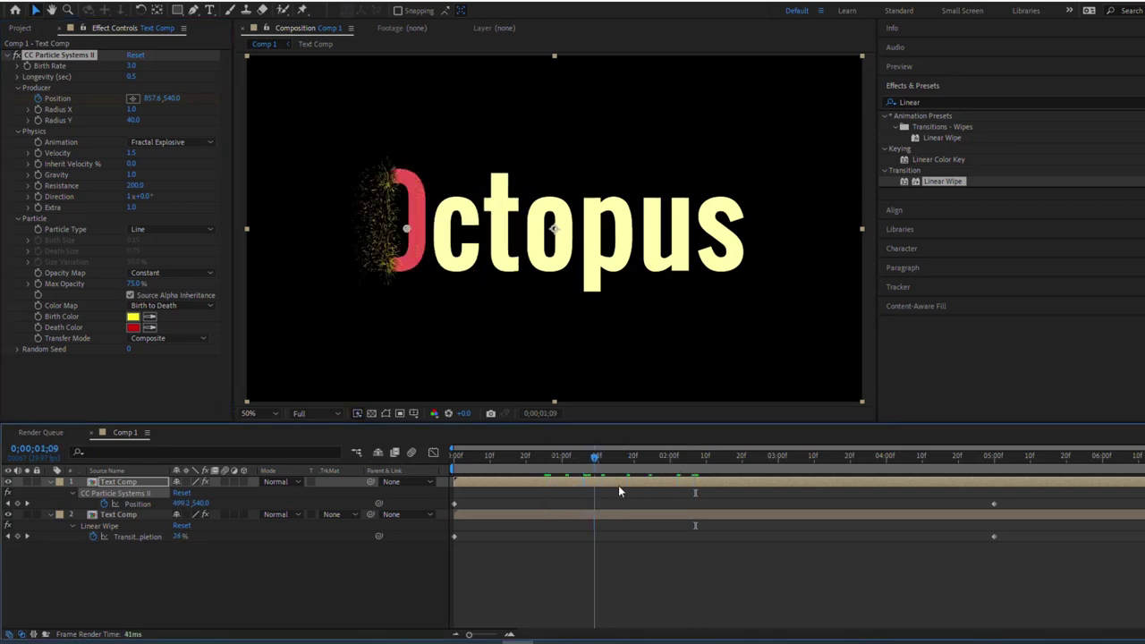
click(132, 174)
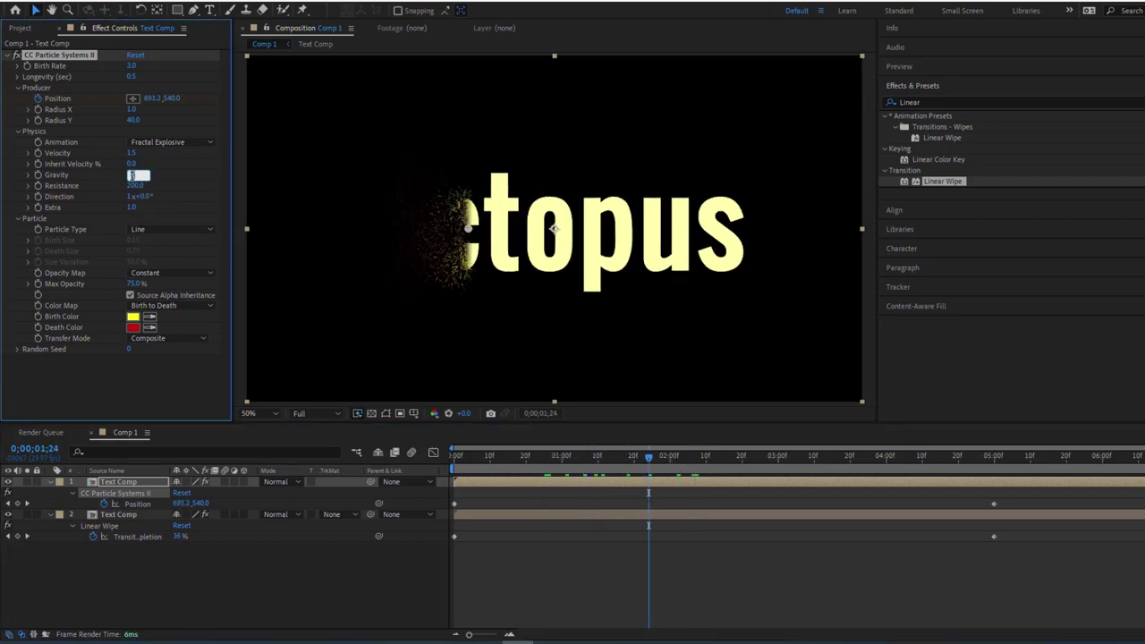
text(0)
key(Return)
drag(158, 216, 314, 224)
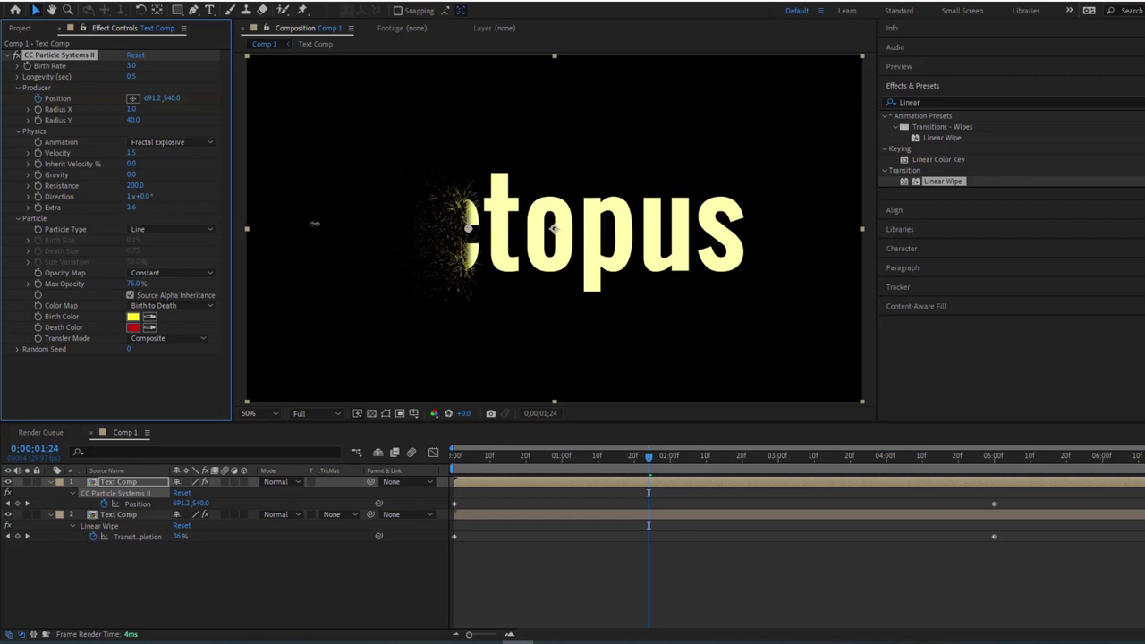
drag(651, 458, 515, 464)
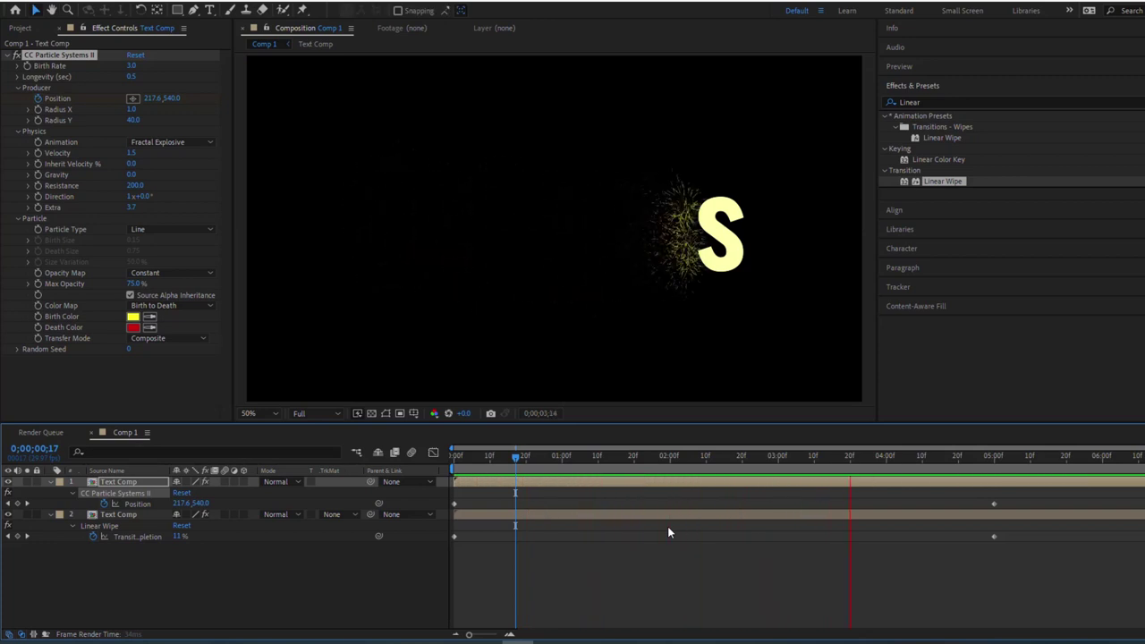
Step: Add a Glow effect to the particle layer
click(948, 102)
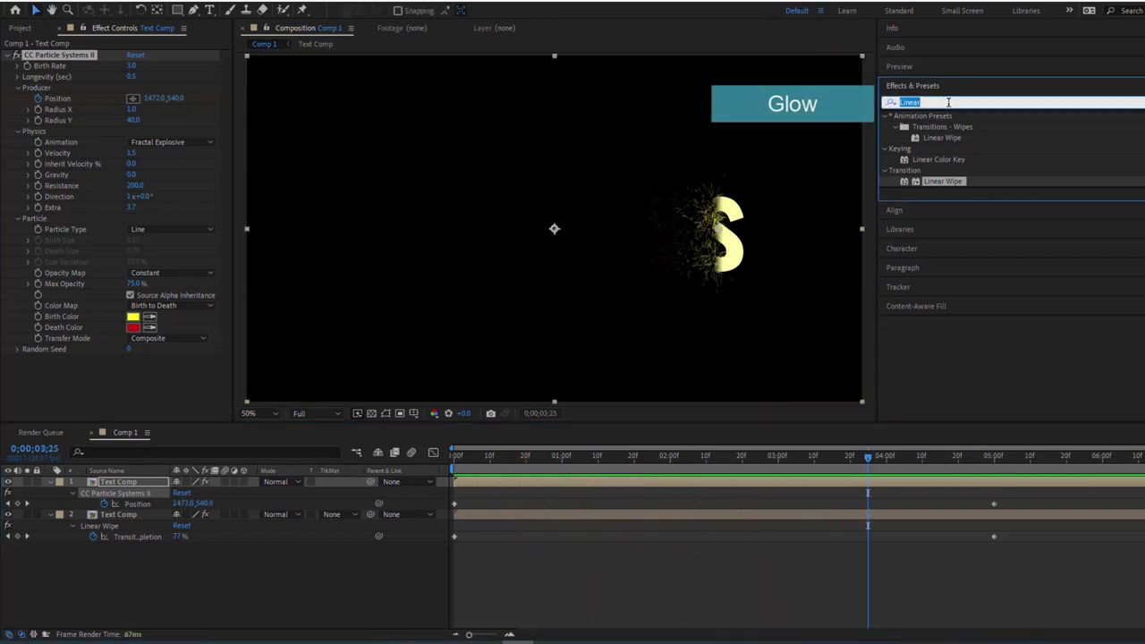
text(Glow)
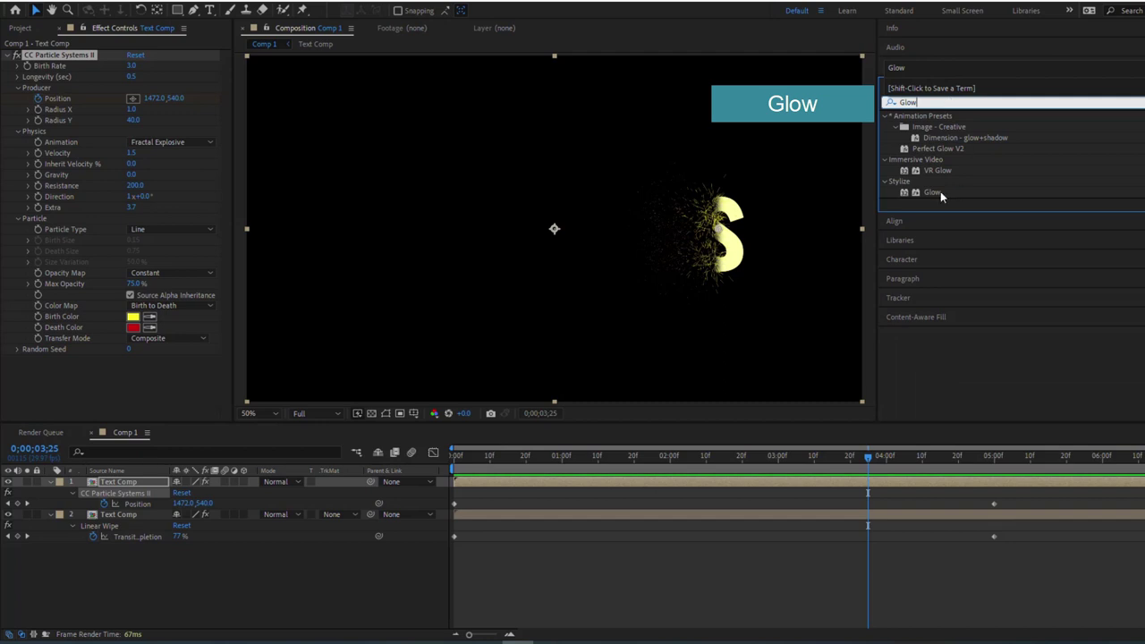
drag(932, 192, 151, 382)
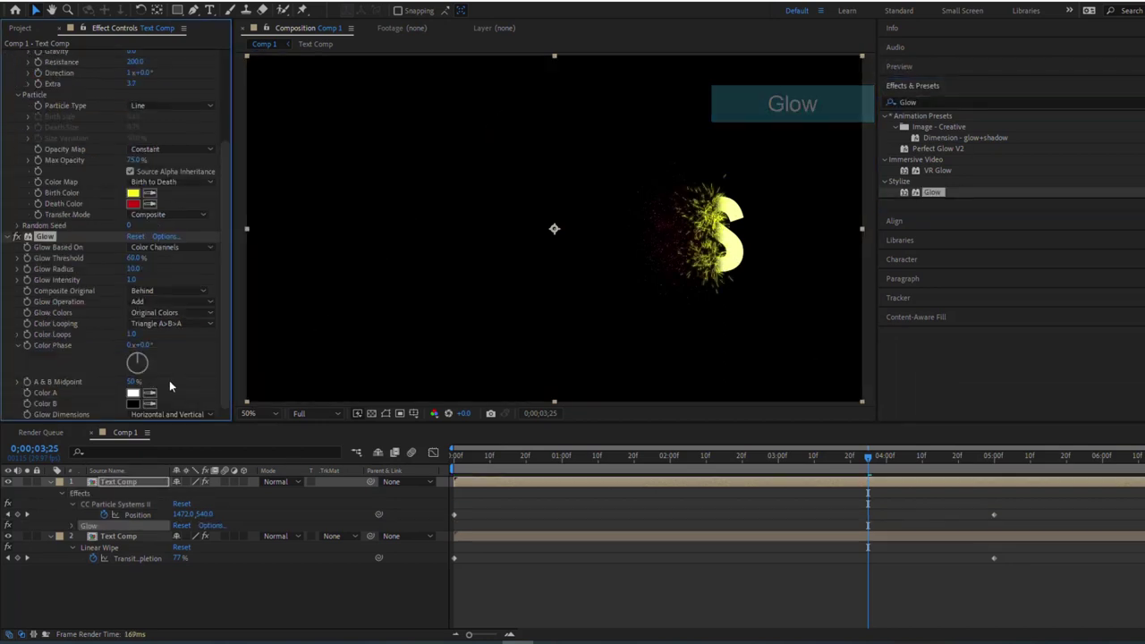
Step: Set the particle Birth Color to pale yellow FFFFAC
click(132, 193)
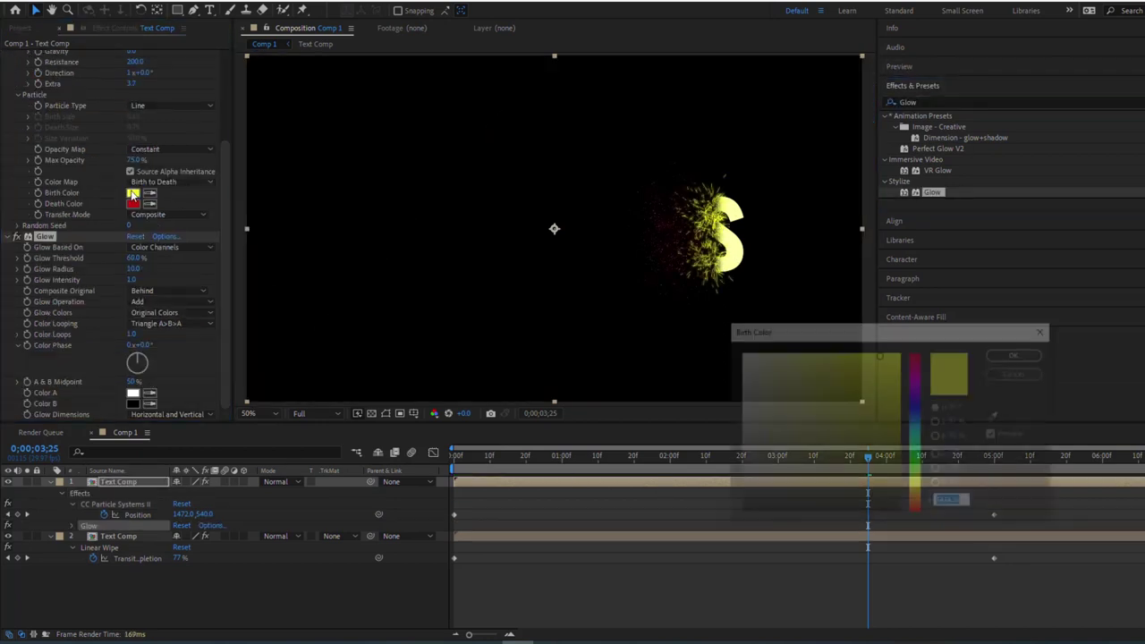
drag(796, 348, 424, 274)
click(417, 279)
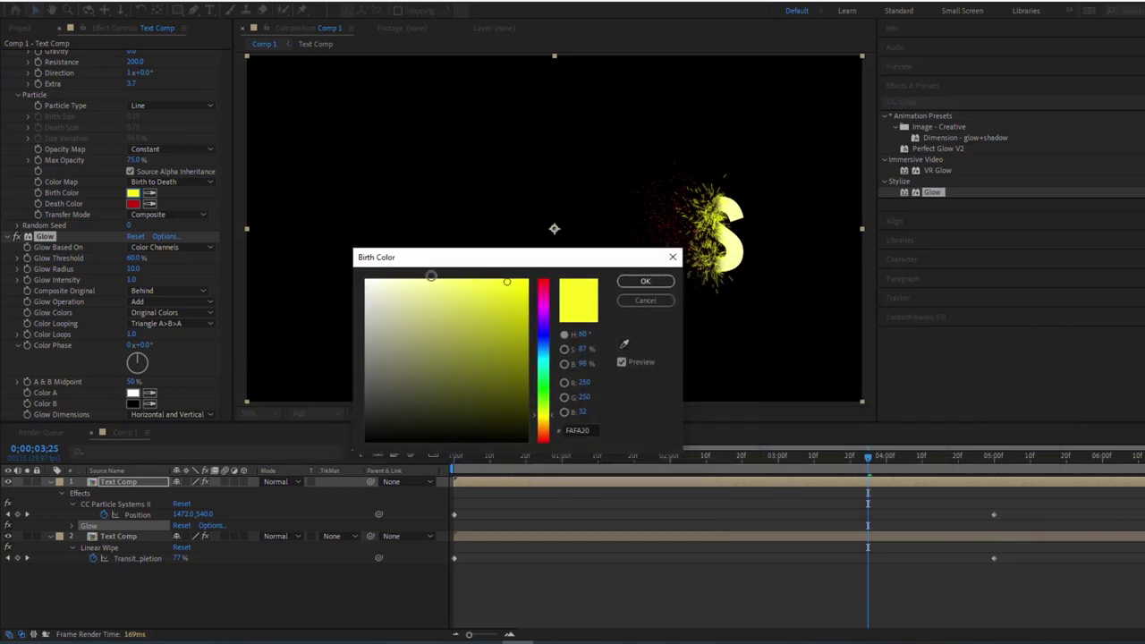
click(645, 283)
Step: Set Death Color to soft red FF6D6D and preview the reveal from 01;05
click(134, 204)
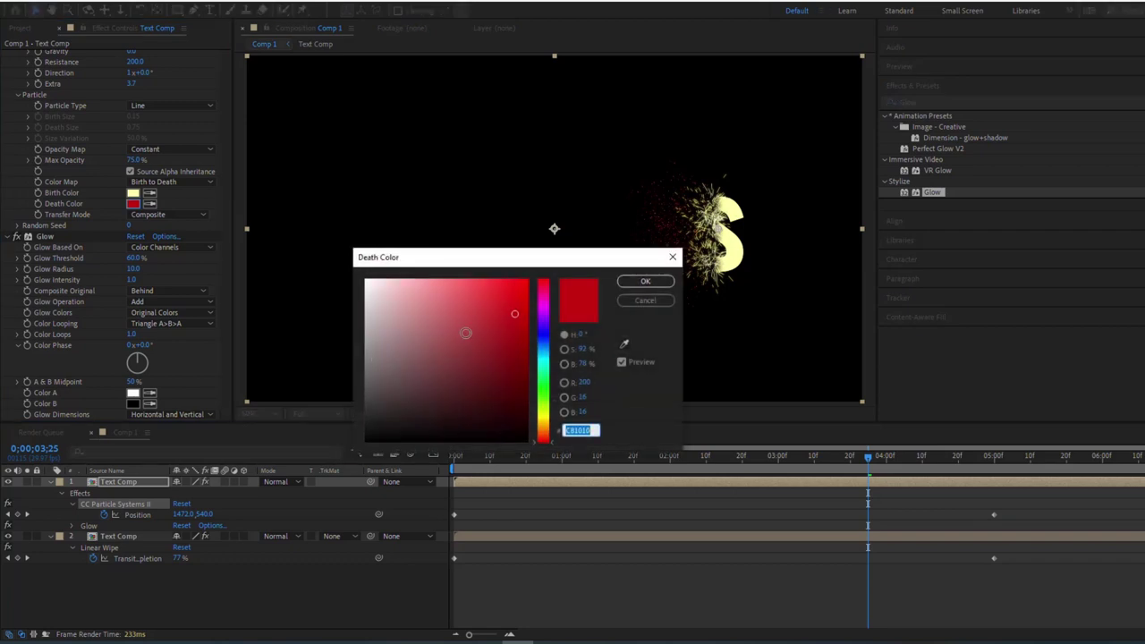
mouse_move(463, 298)
mouse_down()
mouse_move(421, 265)
mouse_move(457, 267)
mouse_up()
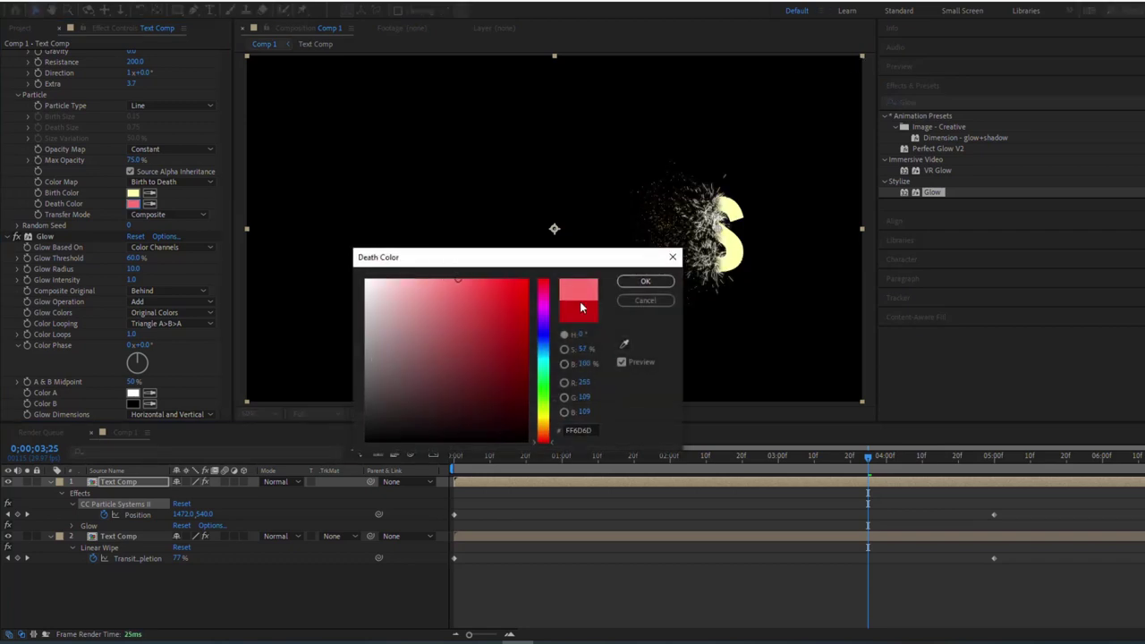
click(643, 282)
key(space)
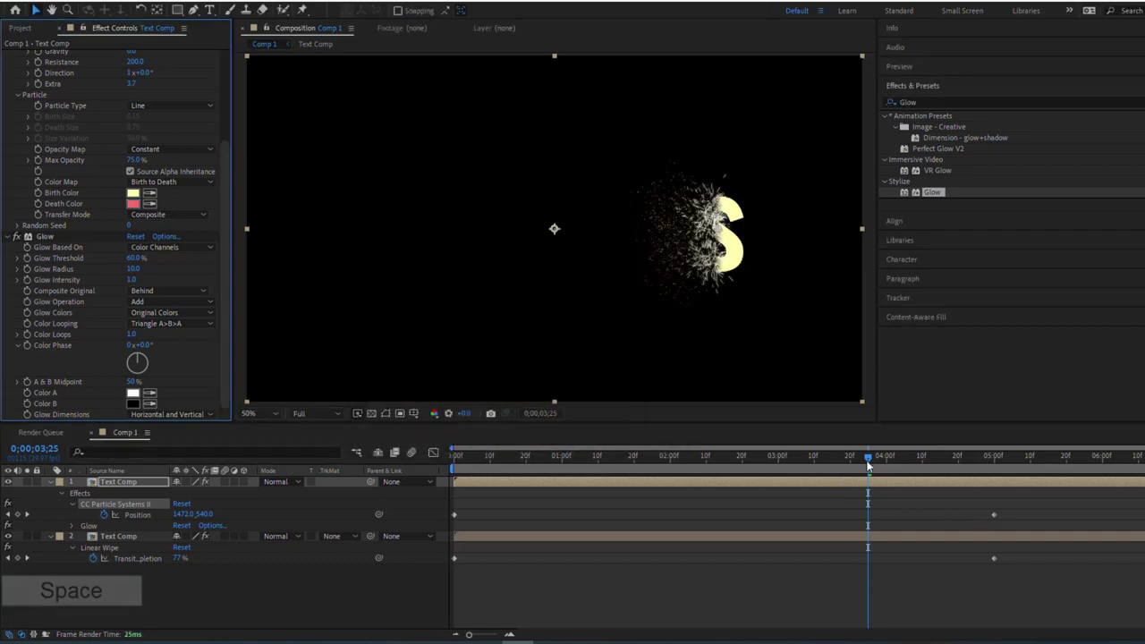
drag(867, 465, 579, 458)
key(space)
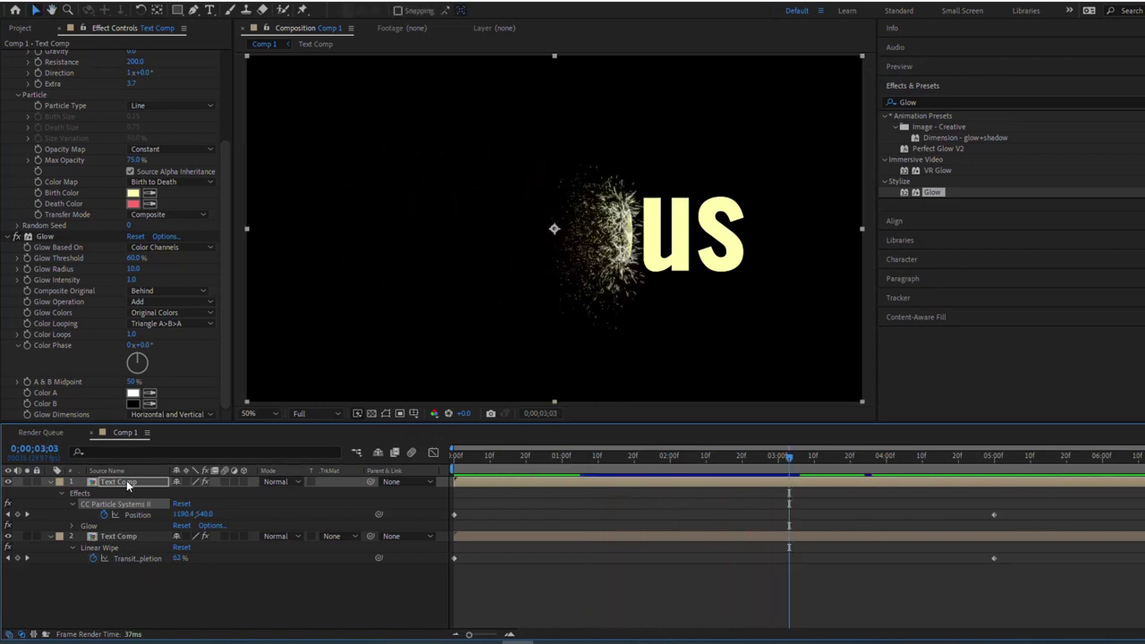
Step: Stop the preview and rename the particle layer to Text Comp Spark
key(Return)
key(Return)
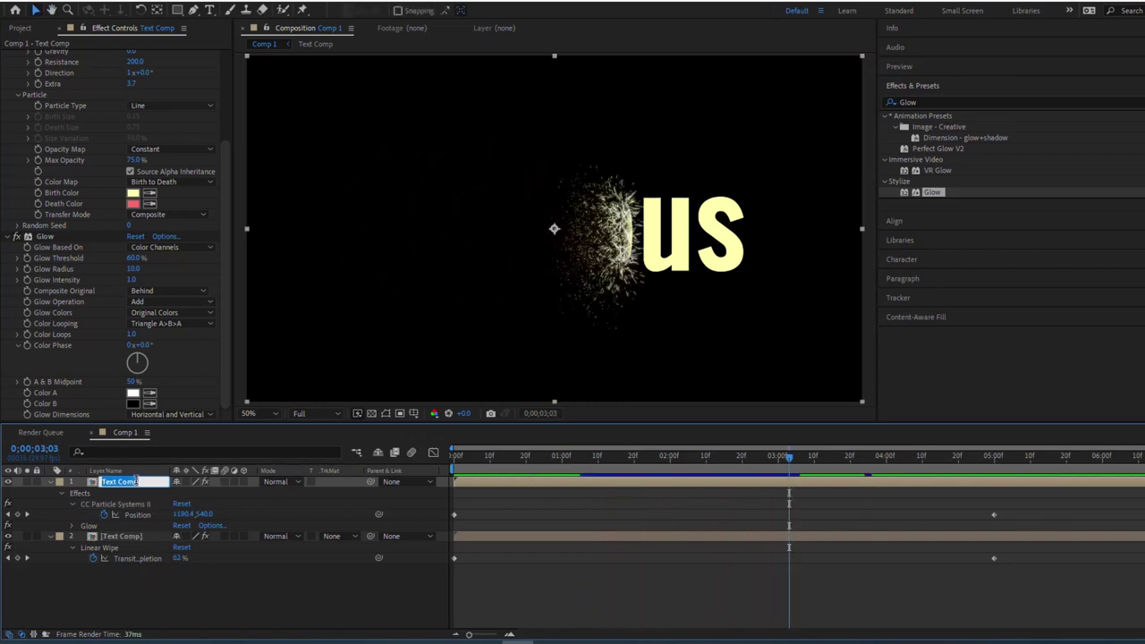
click(136, 481)
text(Spark)
key(Return)
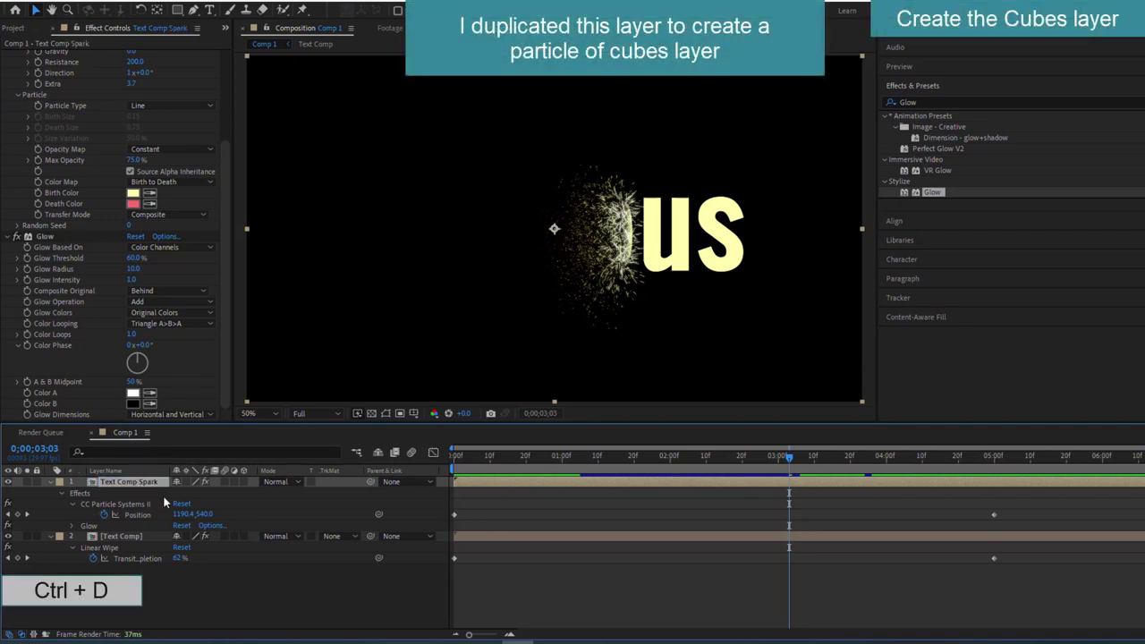
Step: Duplicate the spark layer and name the copy Text Comp Cube
key(ctrl+d)
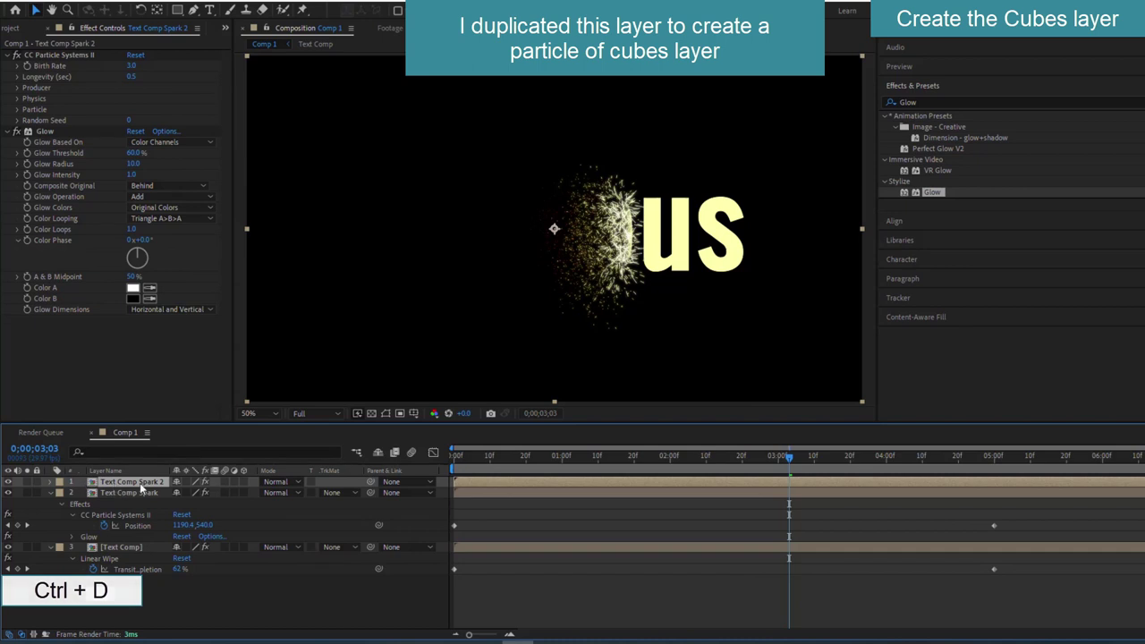
key(Return)
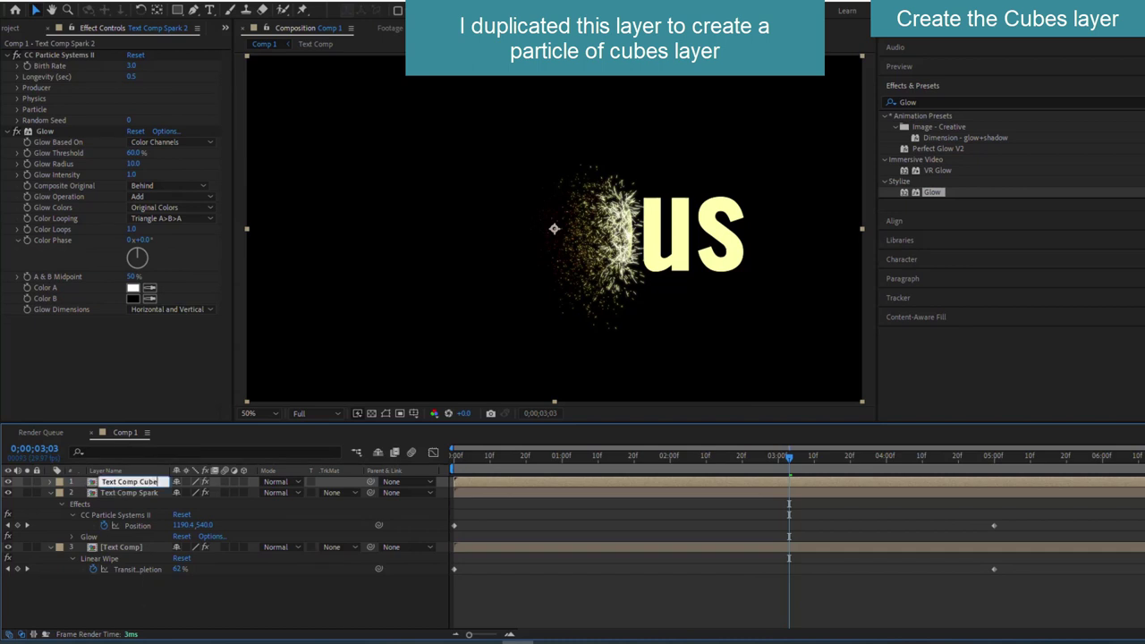
key(Return)
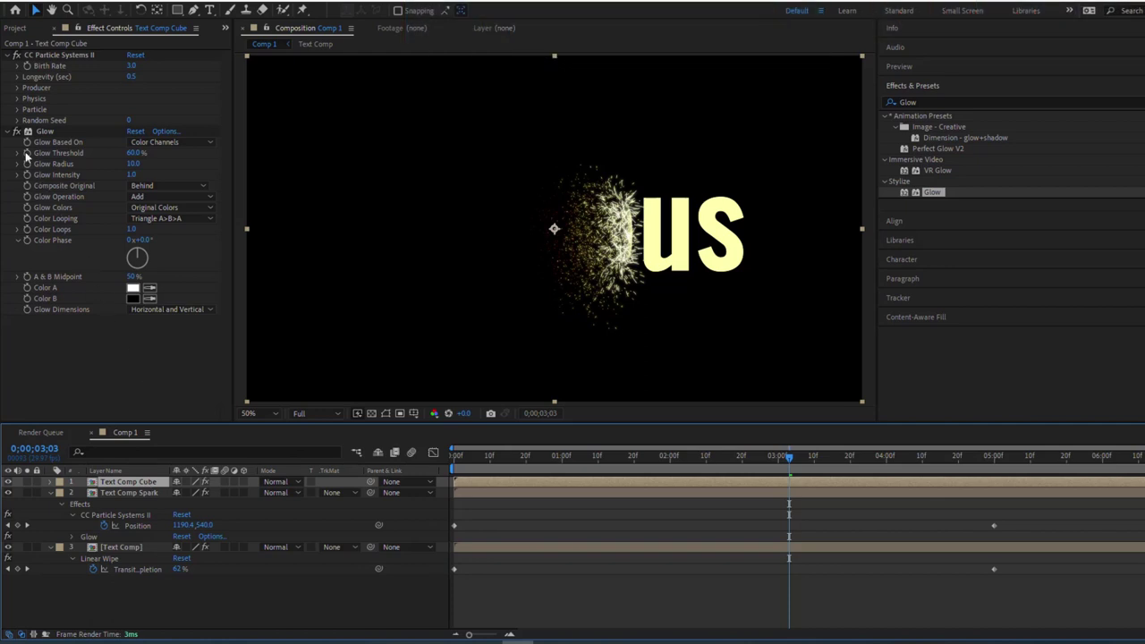
Step: Turn off the cube layer's Glow and set Birth Rate 7.0 and Longevity 2.0
click(16, 131)
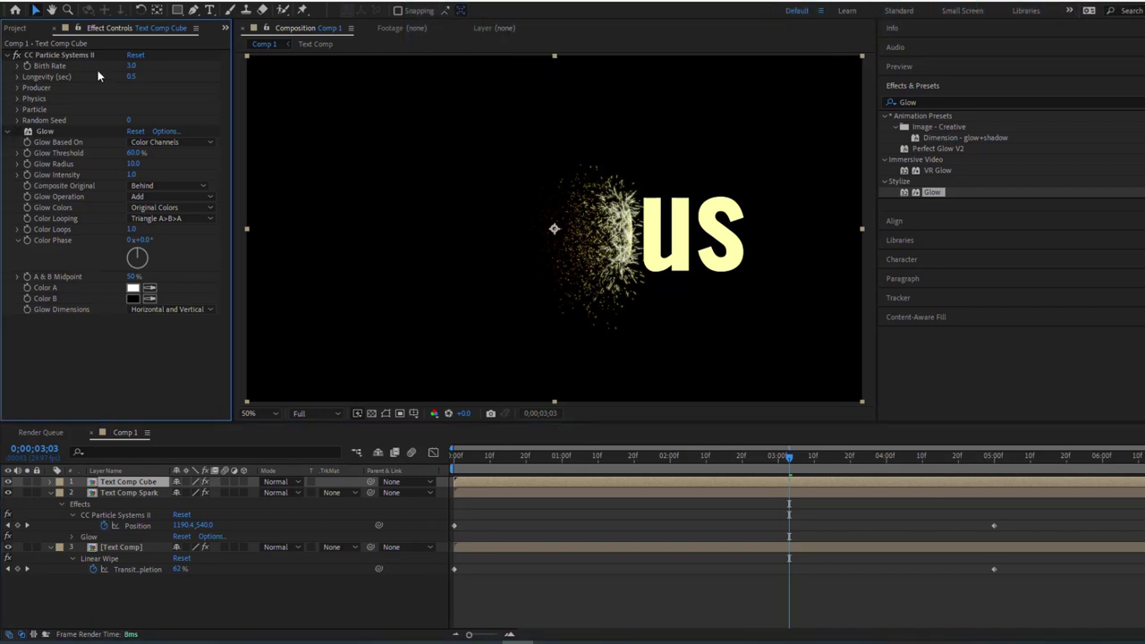
click(133, 66)
click(160, 77)
click(130, 78)
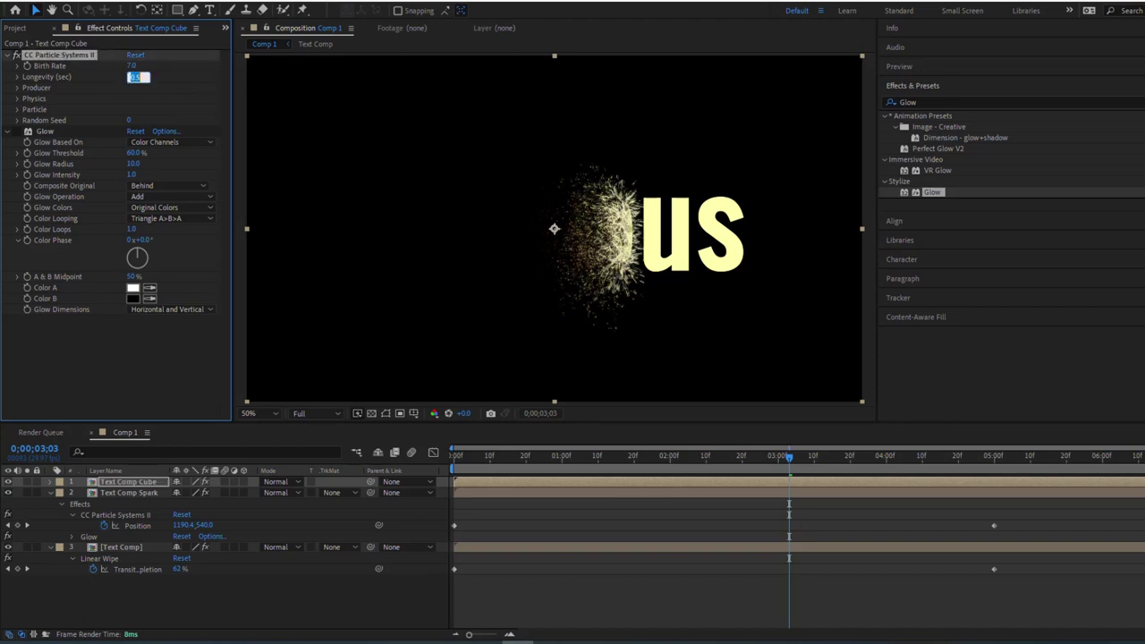
text(2)
click(199, 101)
Step: Make the particles cubes with Oscillate opacity map and Death Size 0
click(16, 110)
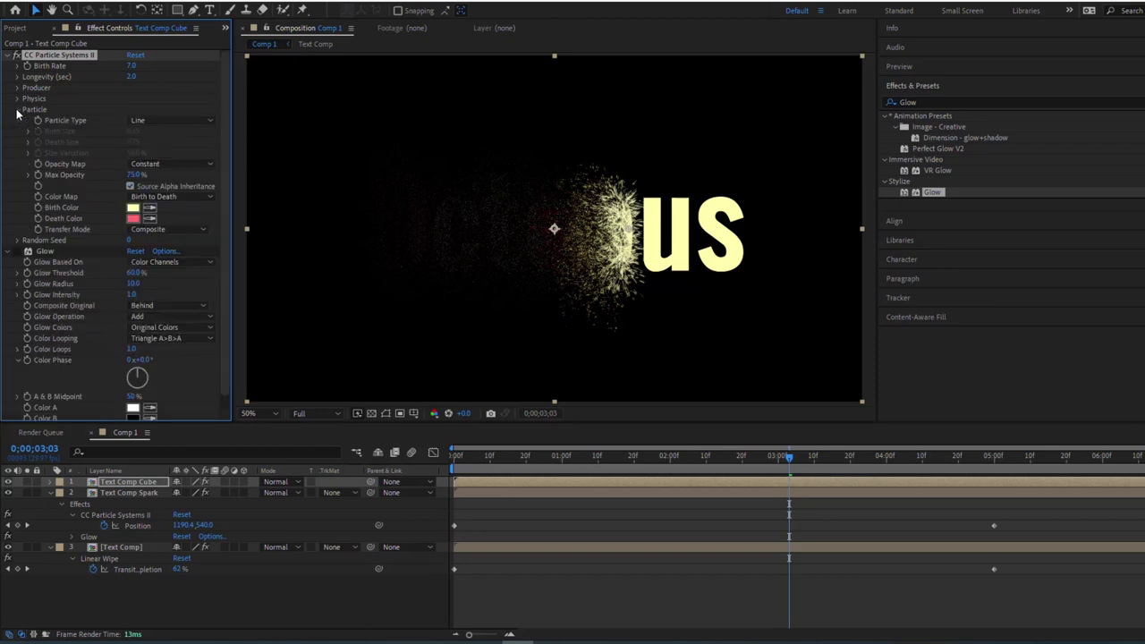
click(196, 120)
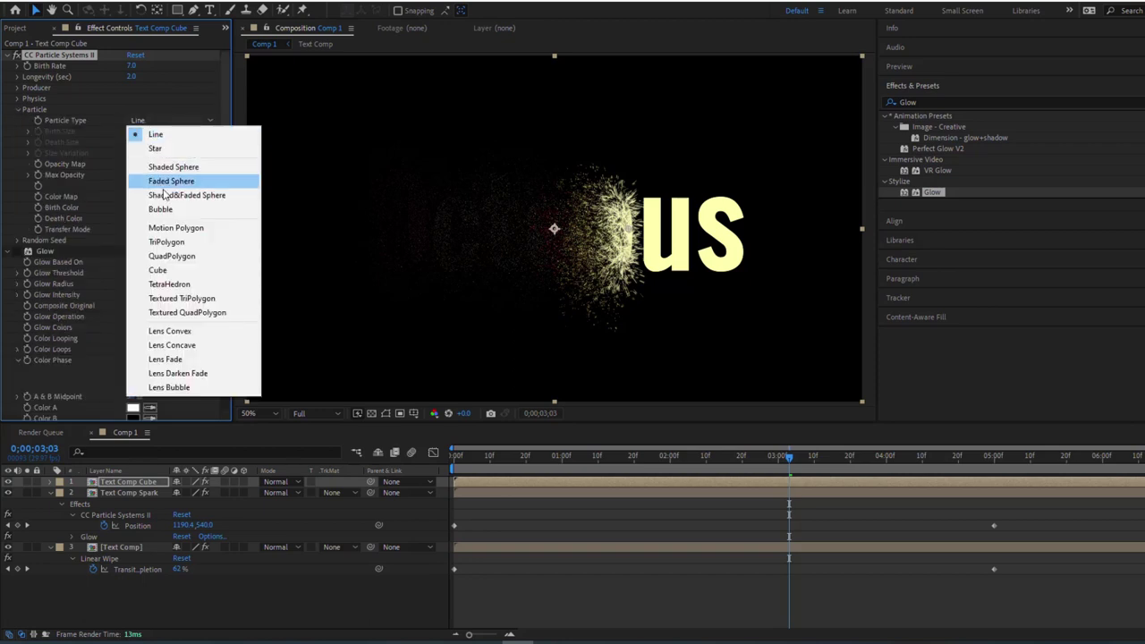
click(169, 271)
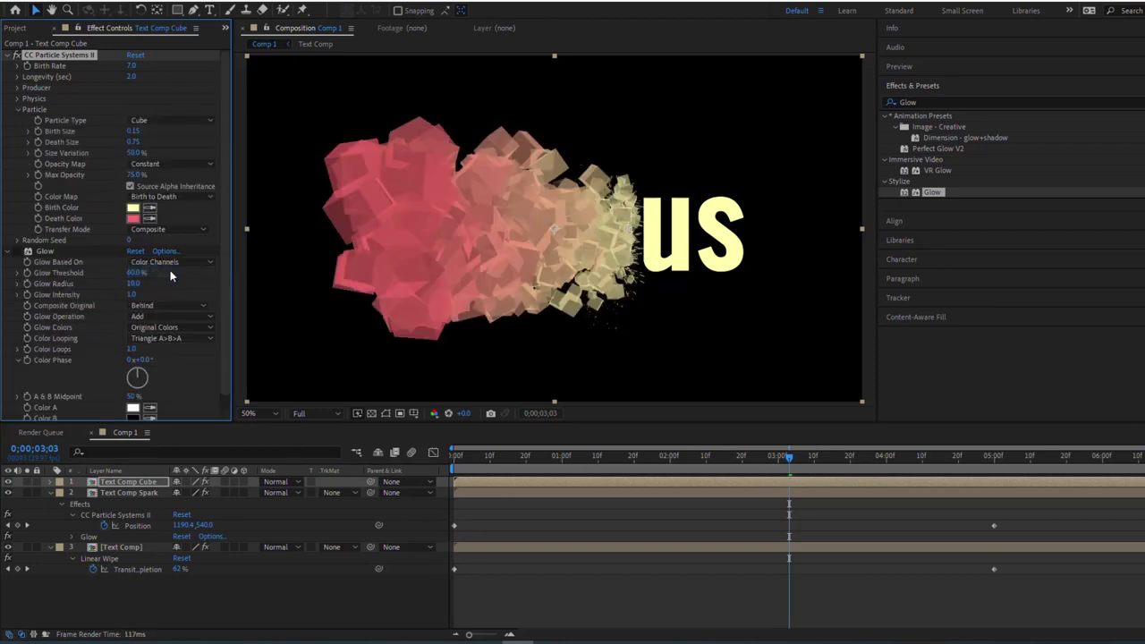
click(163, 163)
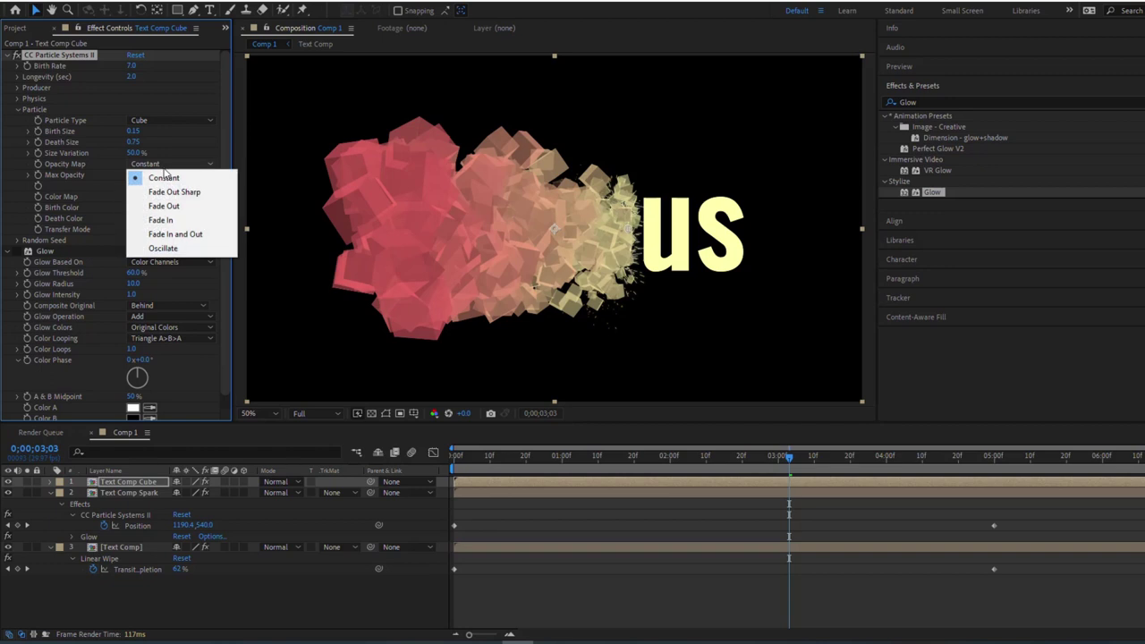
click(165, 248)
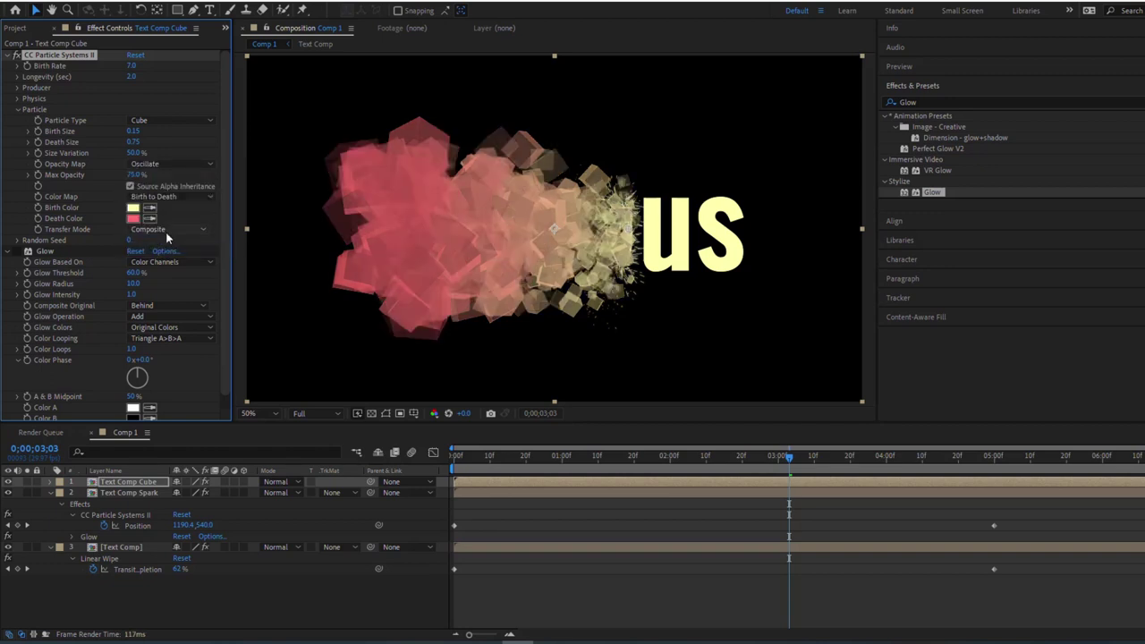
click(135, 142)
text(0)
key(Return)
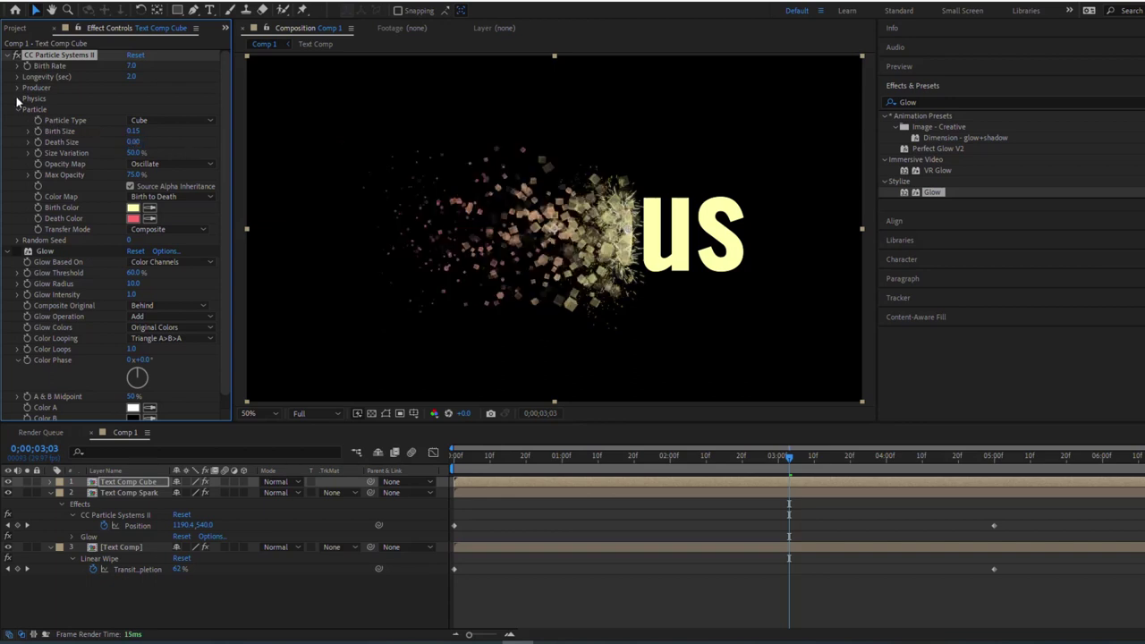
Step: Set the particle animation to Twirl with Velocity 0.1
click(16, 87)
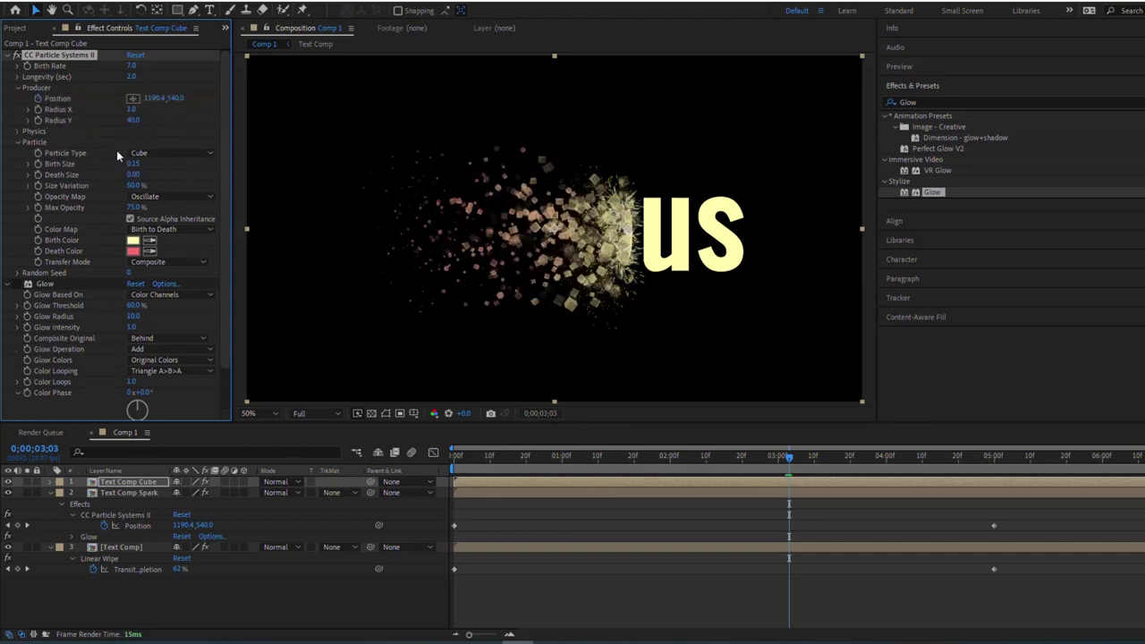
click(17, 132)
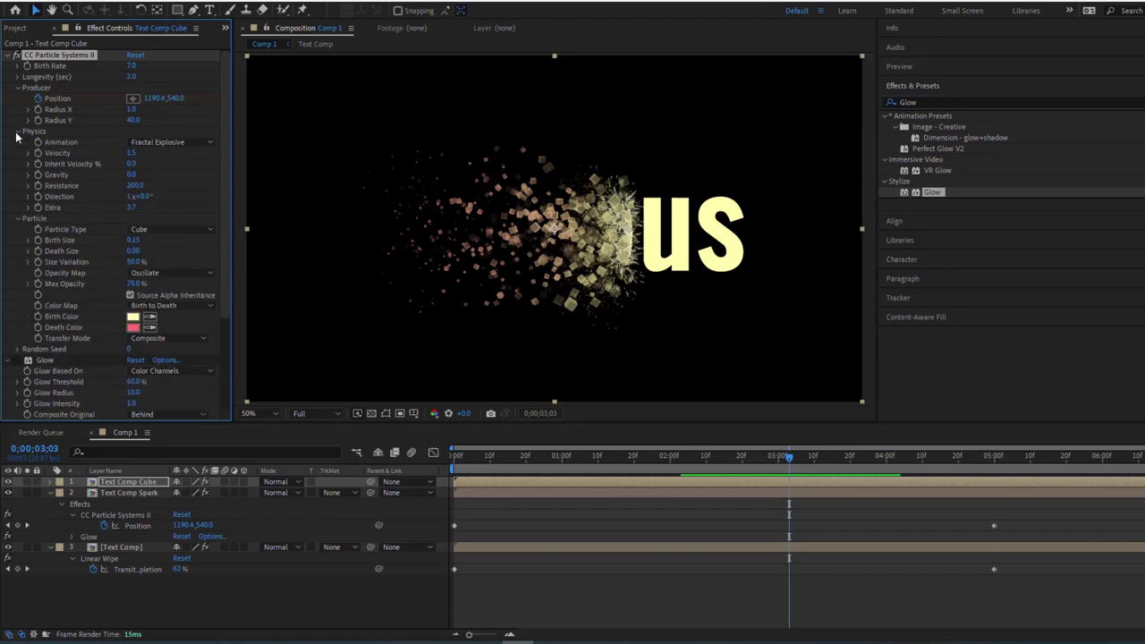
click(178, 142)
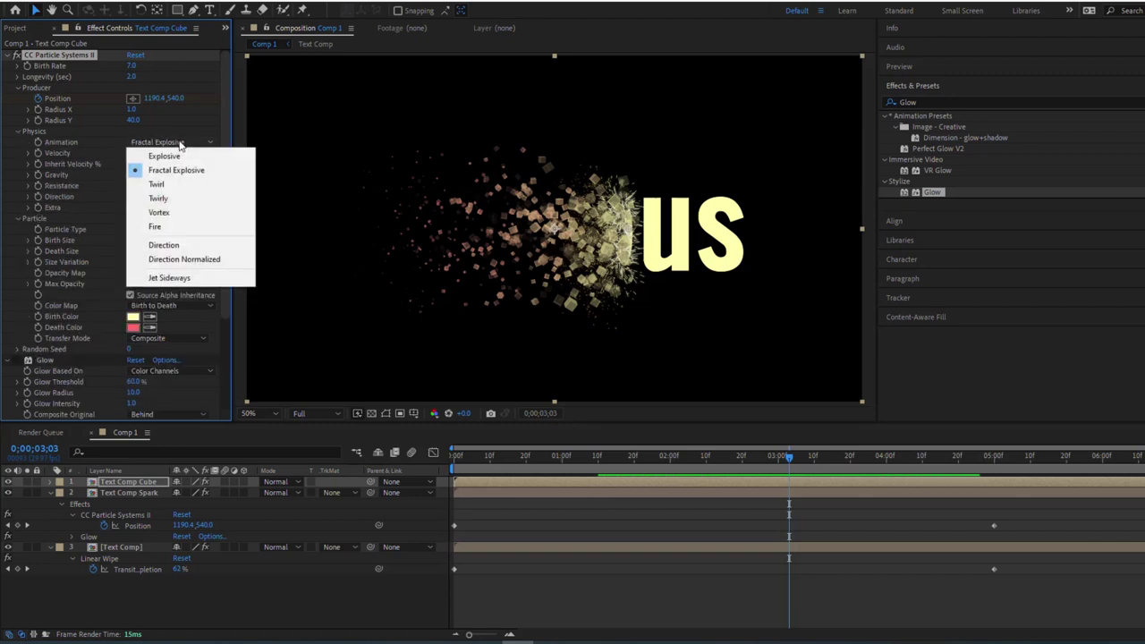
click(173, 185)
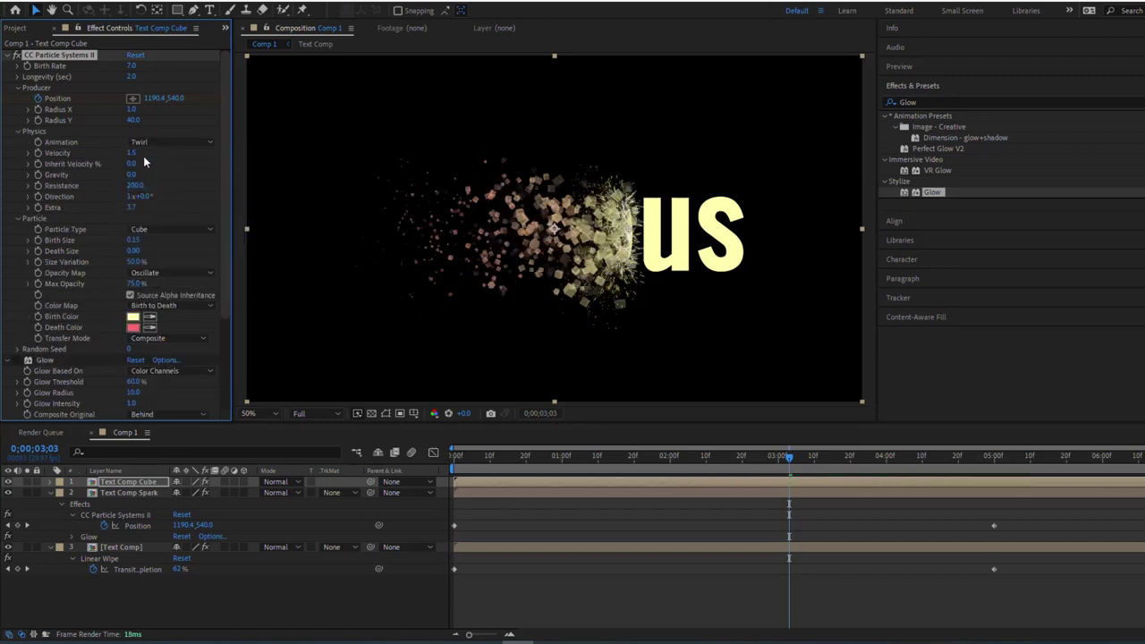
drag(144, 155, 132, 158)
click(136, 153)
text(0.1)
key(Return)
Step: Set Resistance to 20 and raise Size Variation to 100%
click(135, 185)
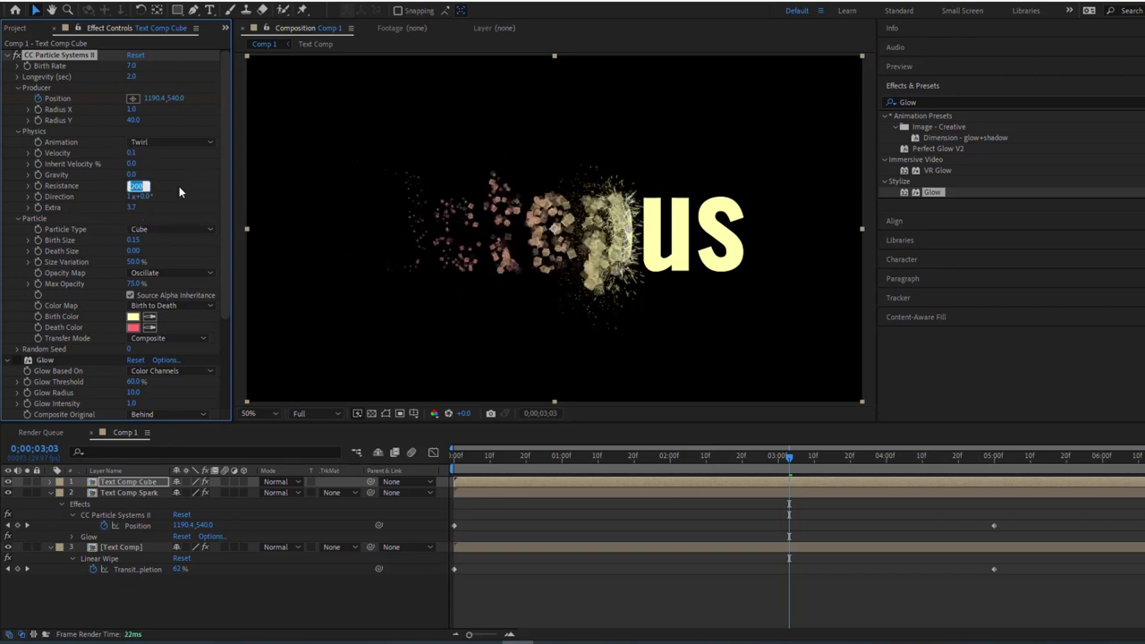
text(20)
key(Return)
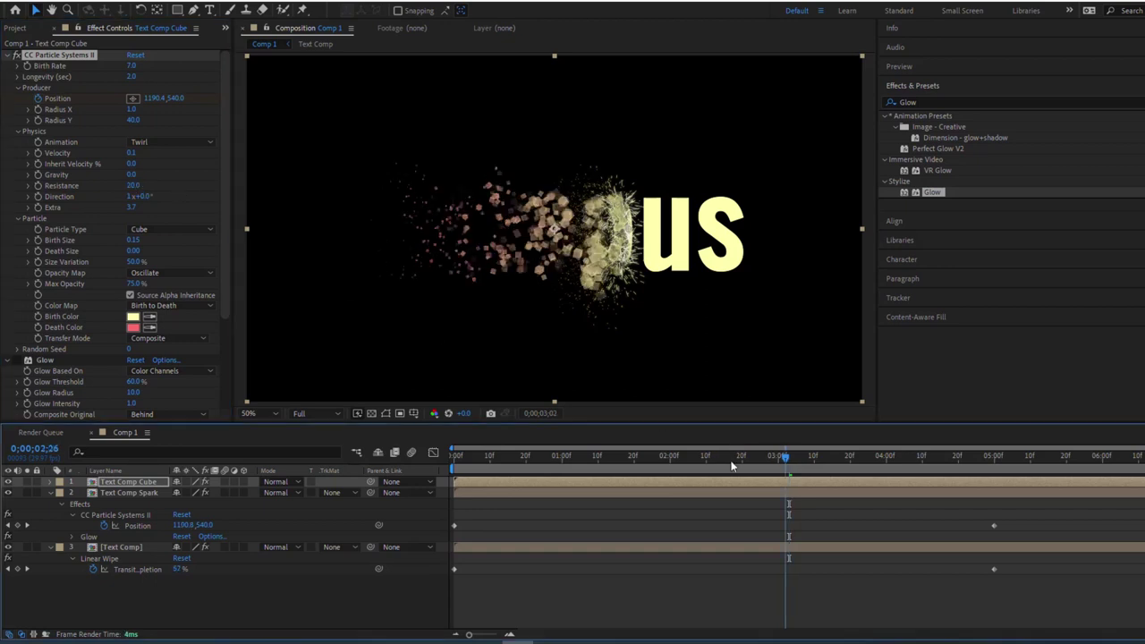
mouse_move(731, 458)
mouse_down()
mouse_move(727, 466)
mouse_move(777, 494)
mouse_up()
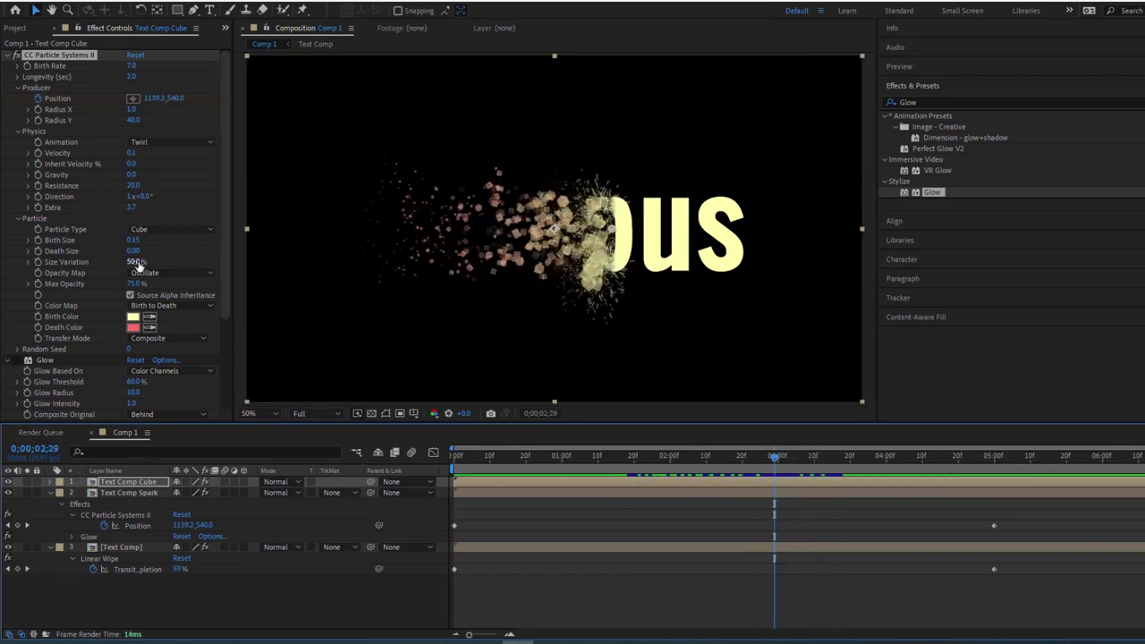
drag(134, 261, 186, 261)
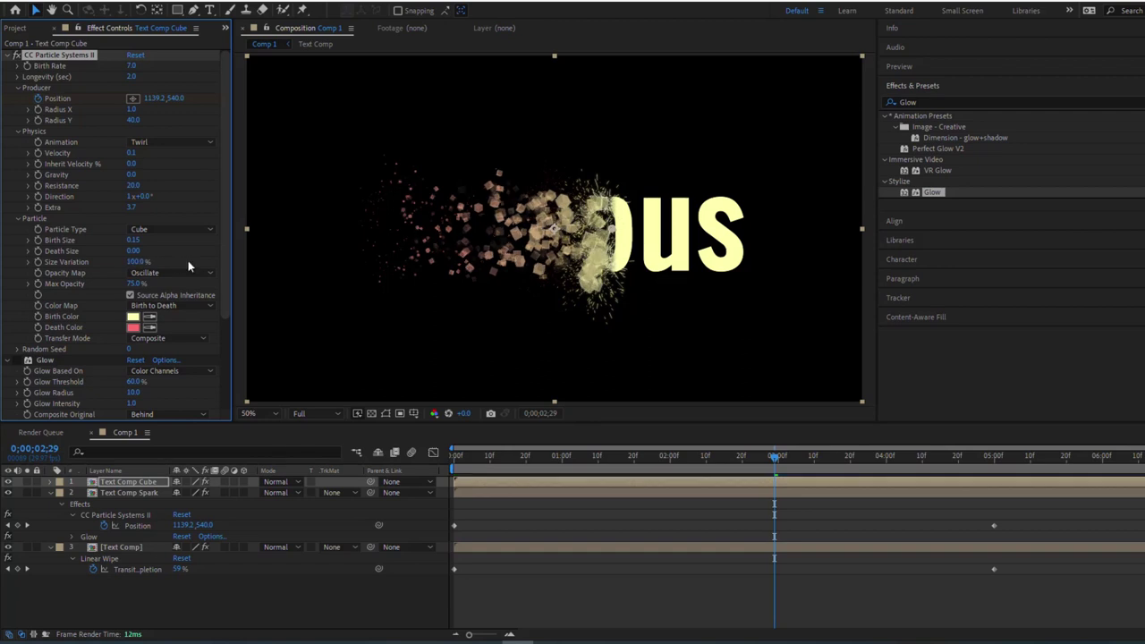
Step: Give the cubes a peach FFCDAC birth colour and Birth to Origin colour map, then preview
click(132, 316)
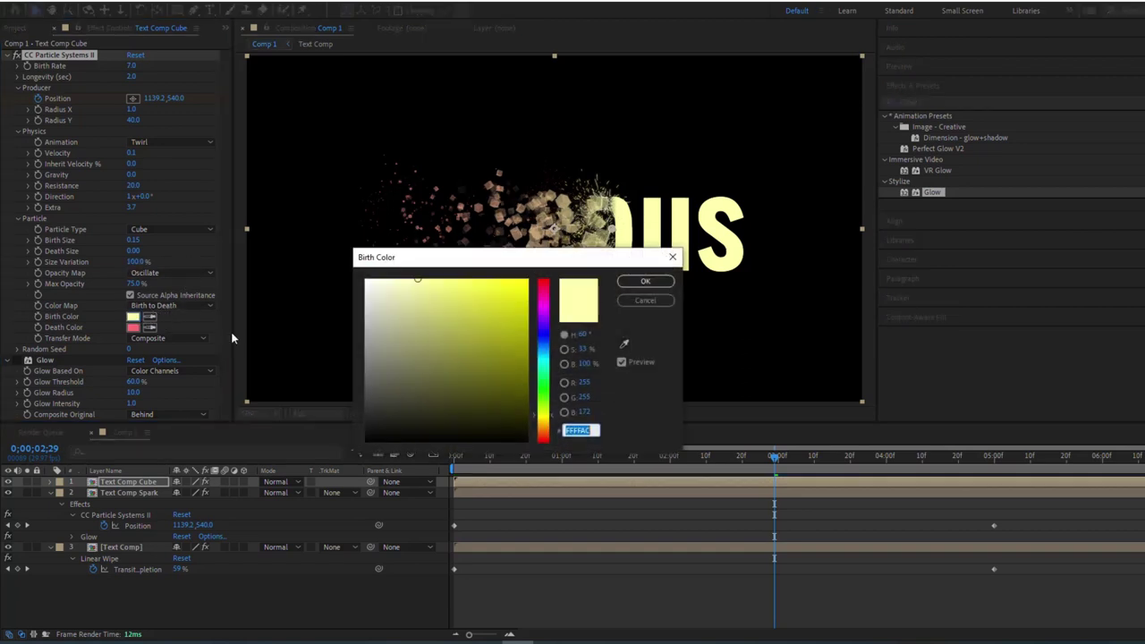
drag(546, 419, 549, 435)
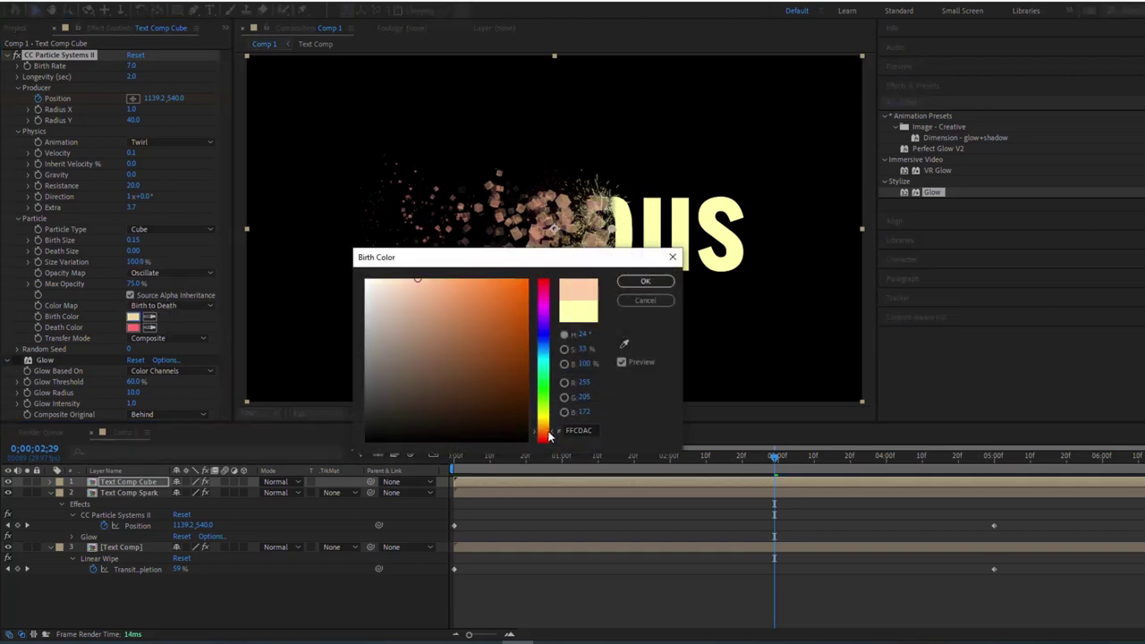
click(644, 282)
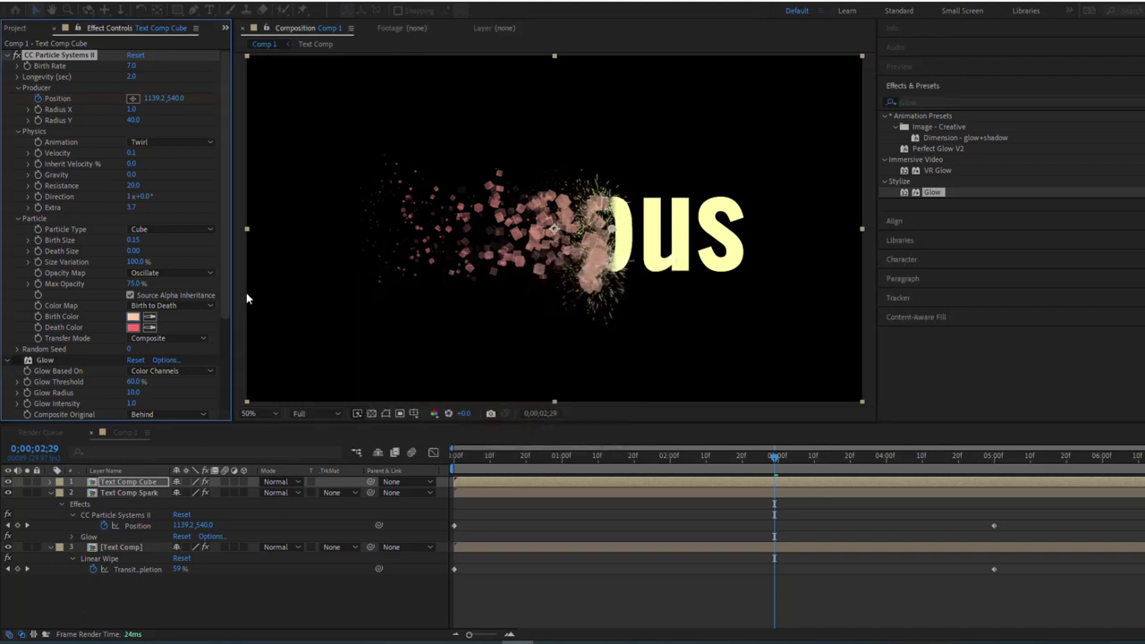
click(182, 309)
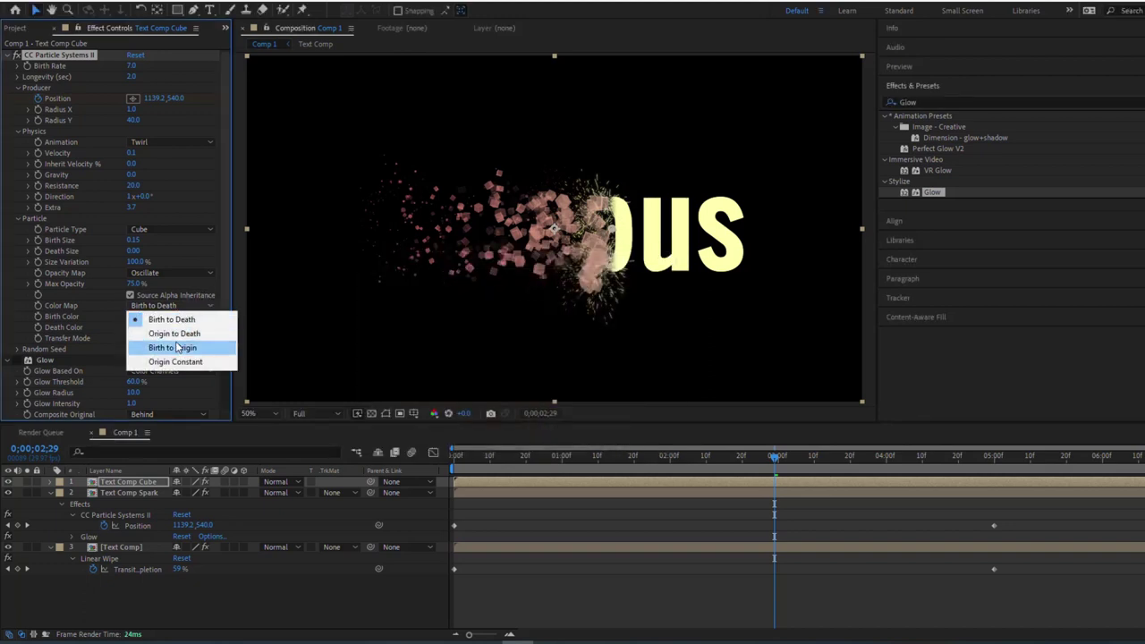
click(177, 348)
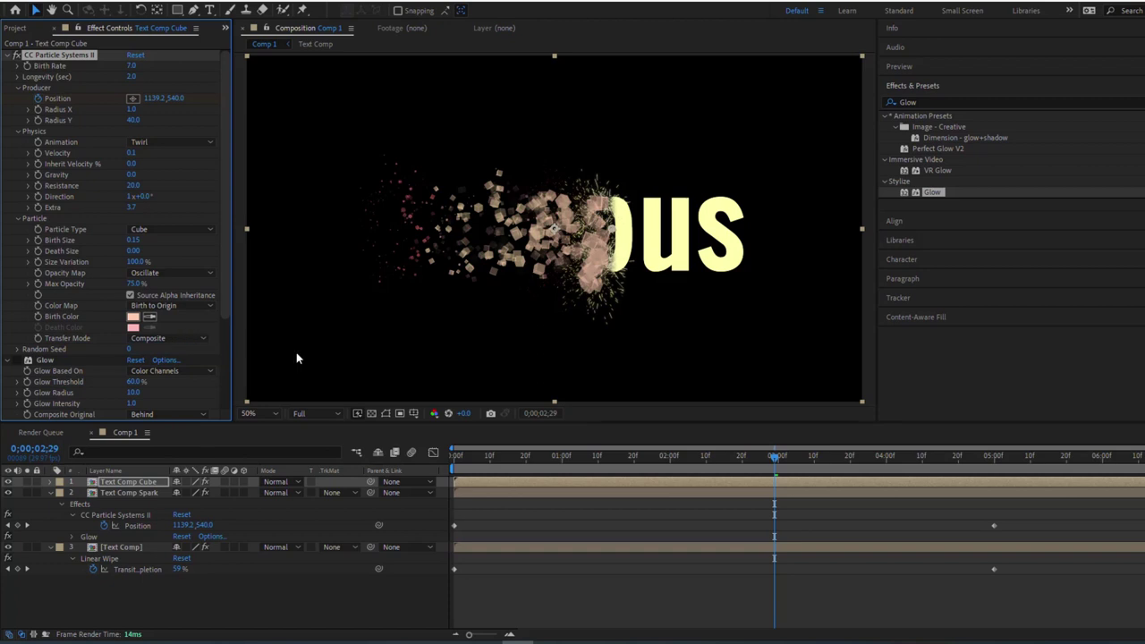
click(583, 458)
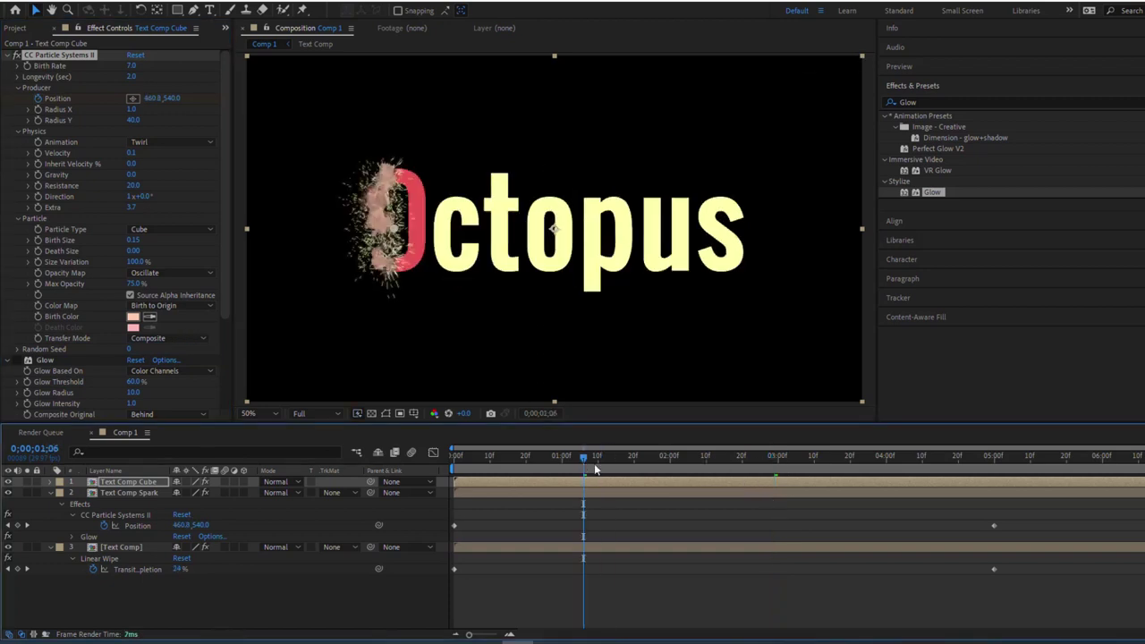
key(space)
Step: Stop the preview and move Text Comp Cube below Text Comp Spark
click(476, 398)
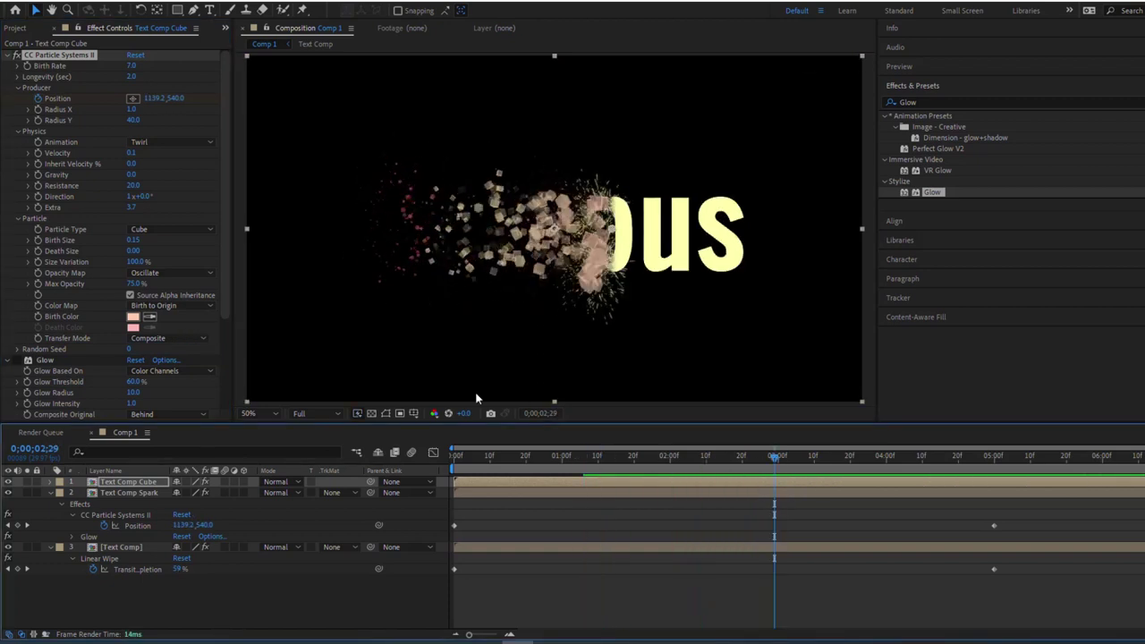
click(154, 483)
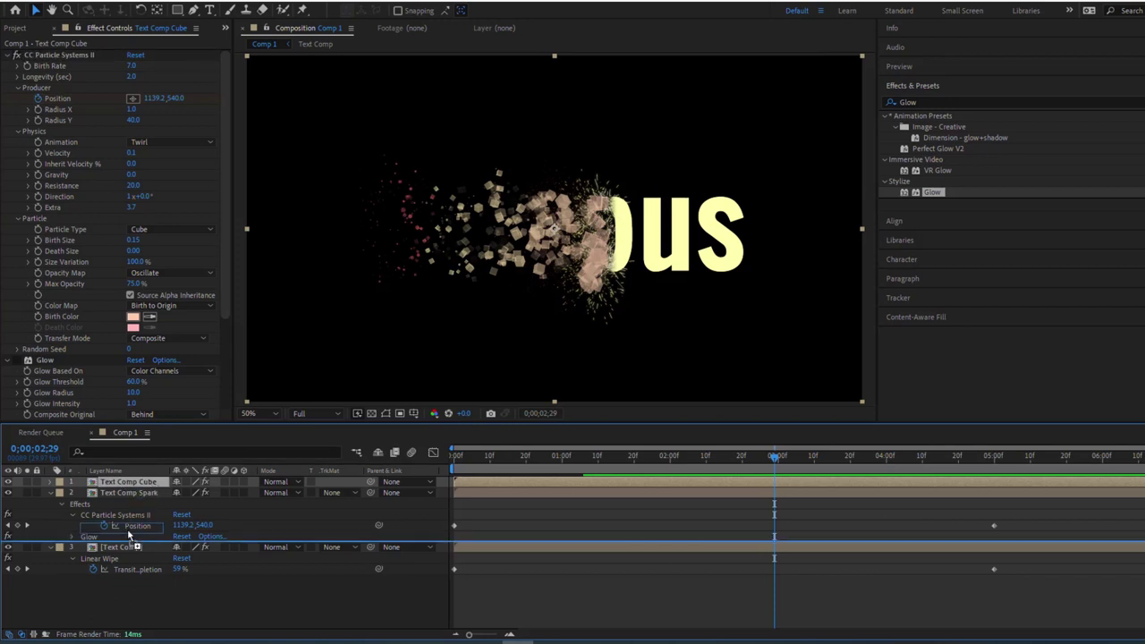
drag(134, 483, 129, 541)
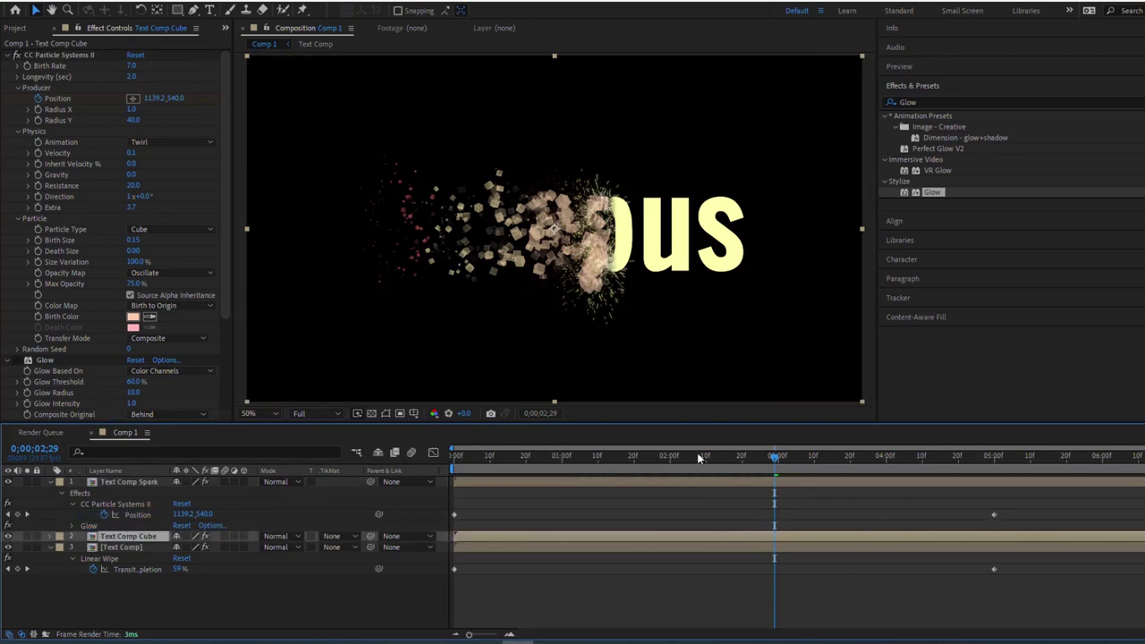
drag(776, 457, 824, 457)
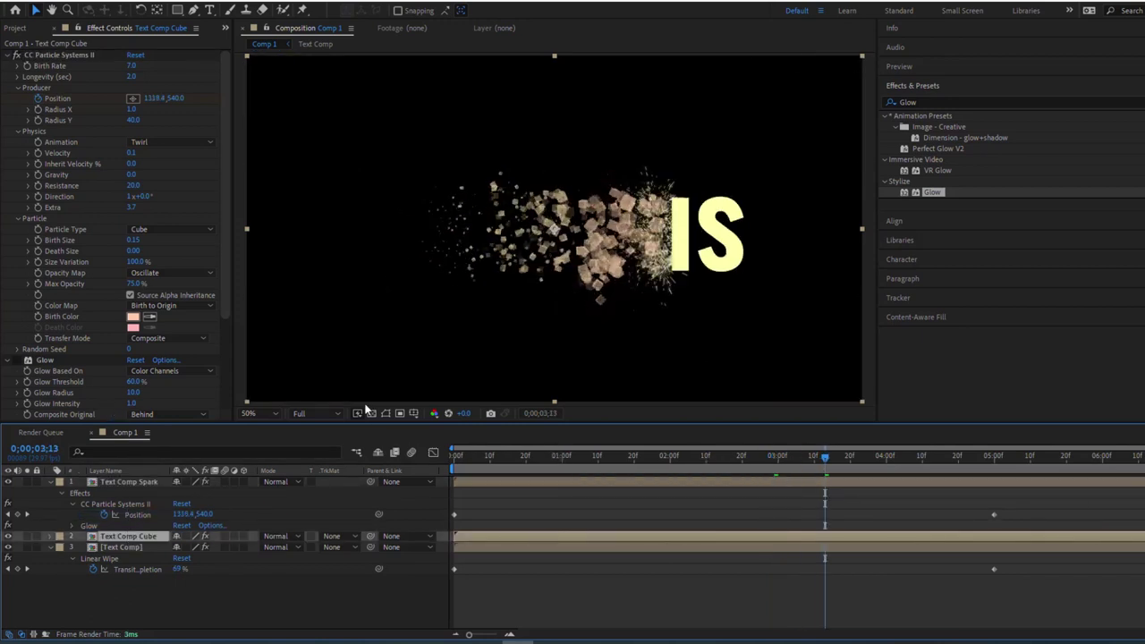
Step: Apply Sharpen to the cube layer with Amount 500 and switch its Glow back on
click(935, 102)
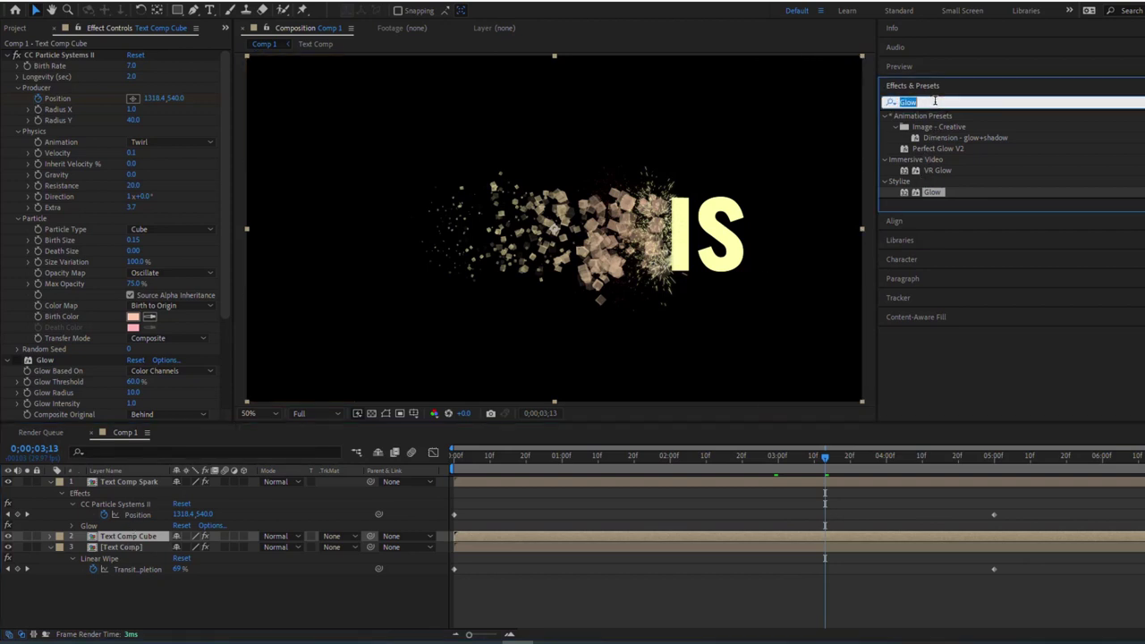
text(Shar)
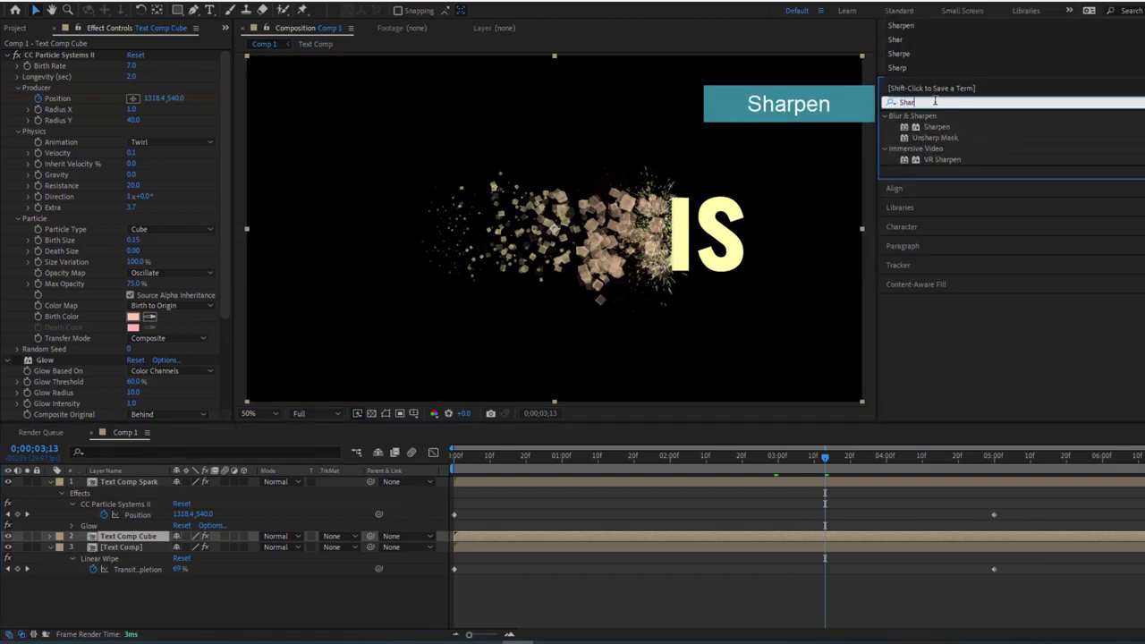
text(pe)
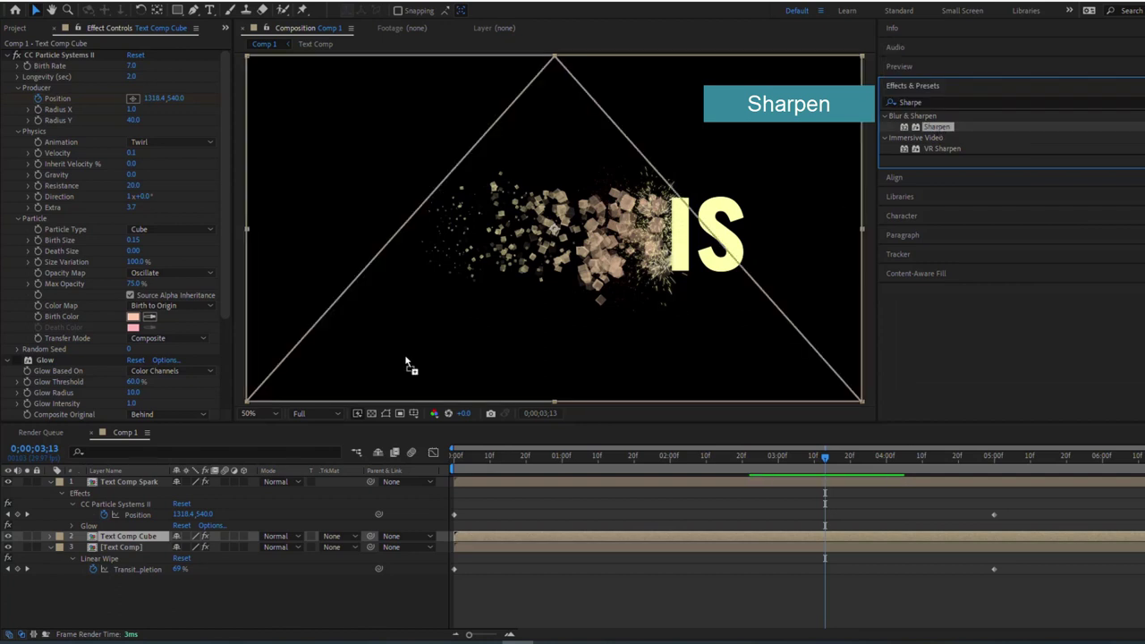
drag(937, 128, 403, 363)
scroll(34, 358, down, 3)
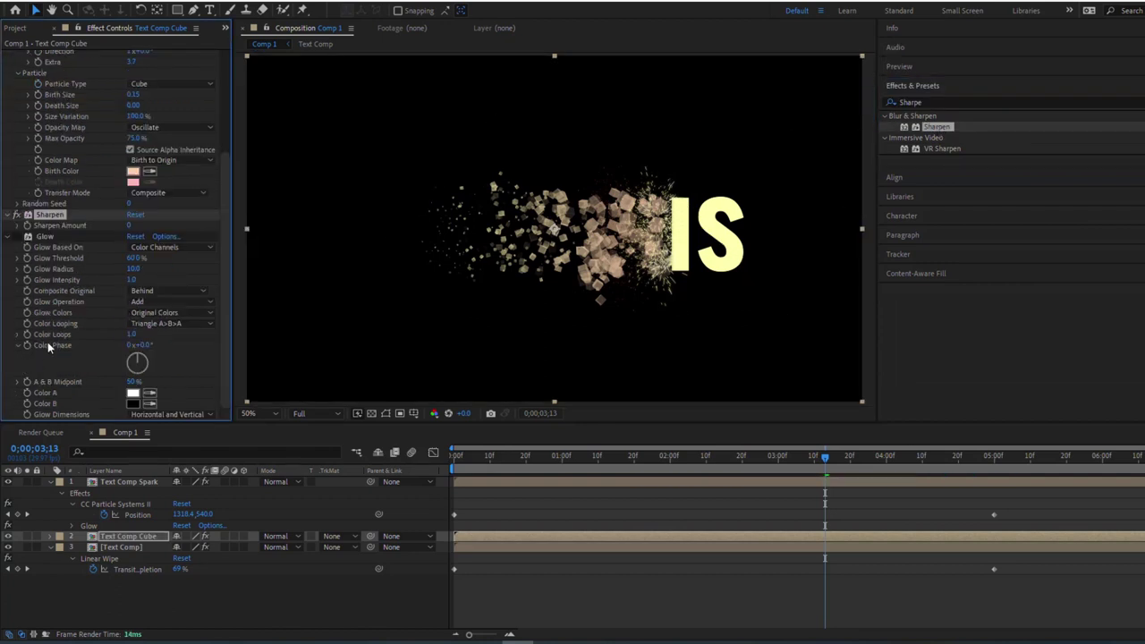
click(130, 226)
text(500)
key(Return)
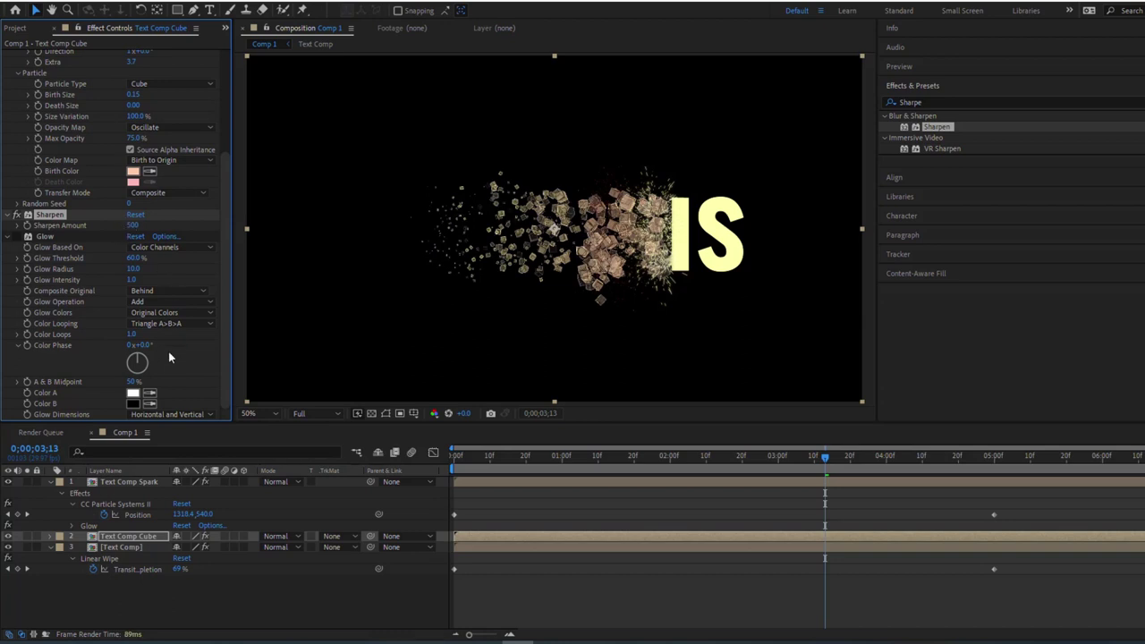
click(17, 236)
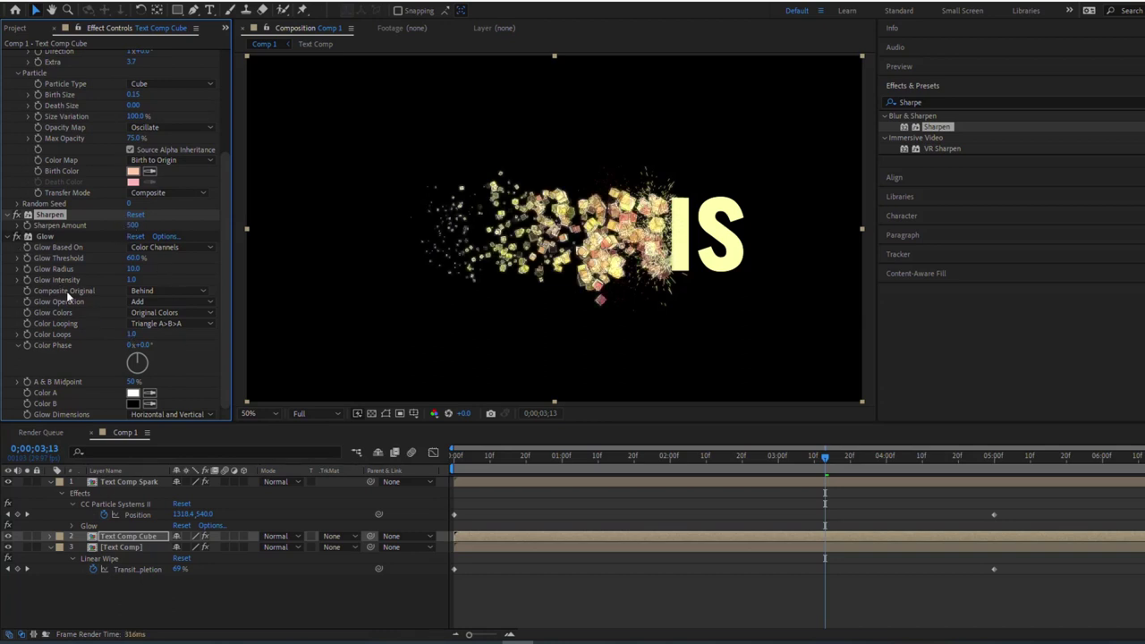
click(133, 269)
Step: Set Glow Radius to 1.0 and preview the finished Octopus reveal from the start
text(1)
key(Return)
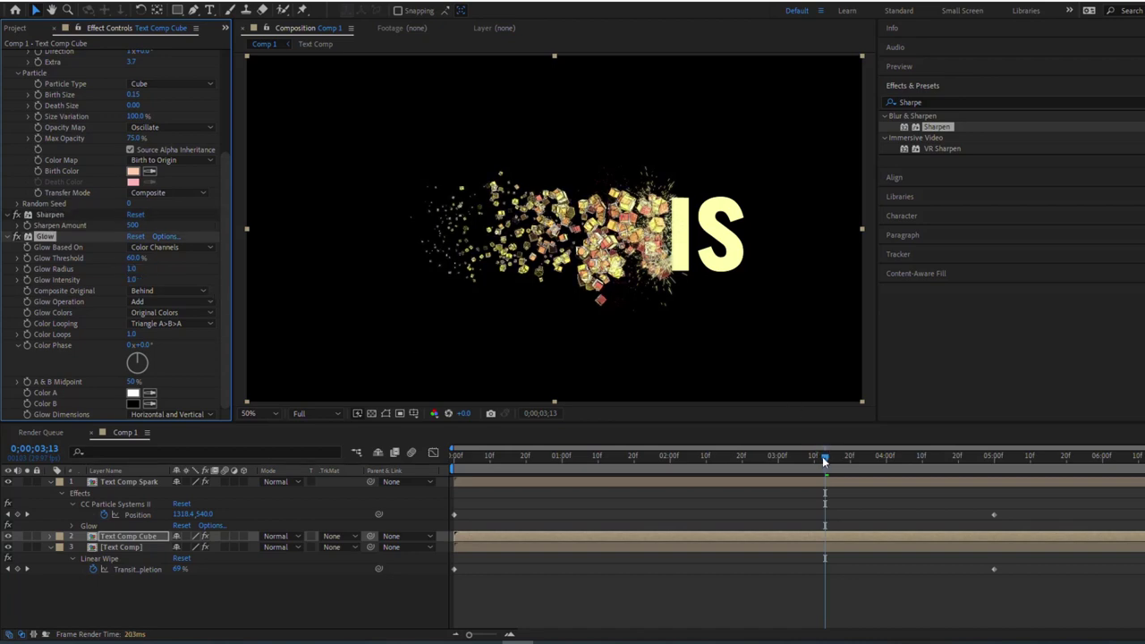
drag(822, 456, 454, 464)
key(space)
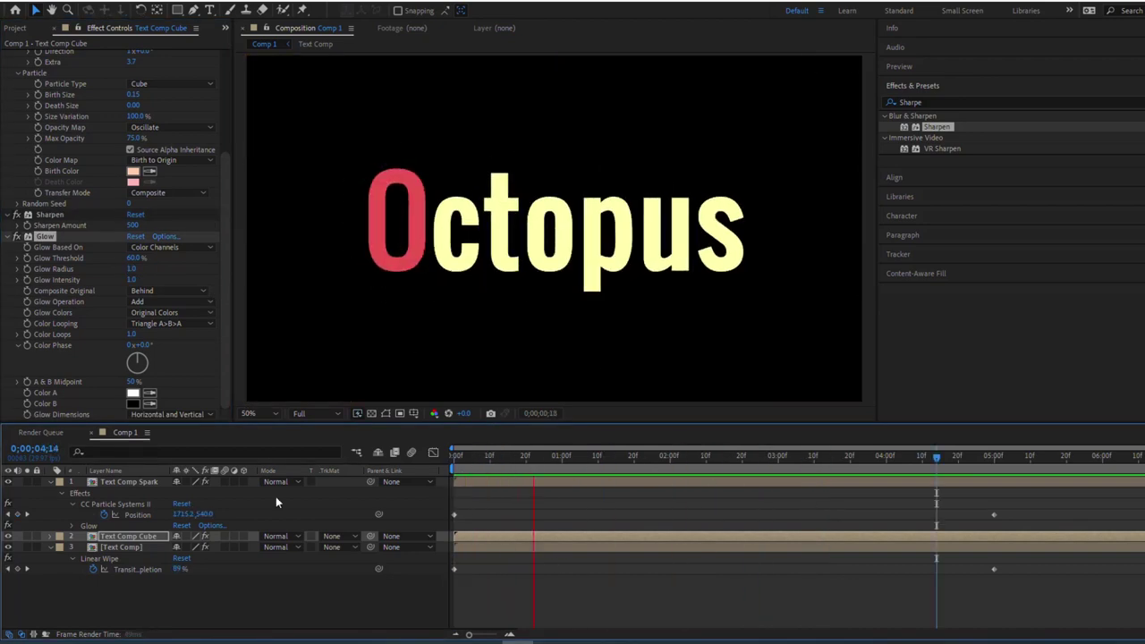